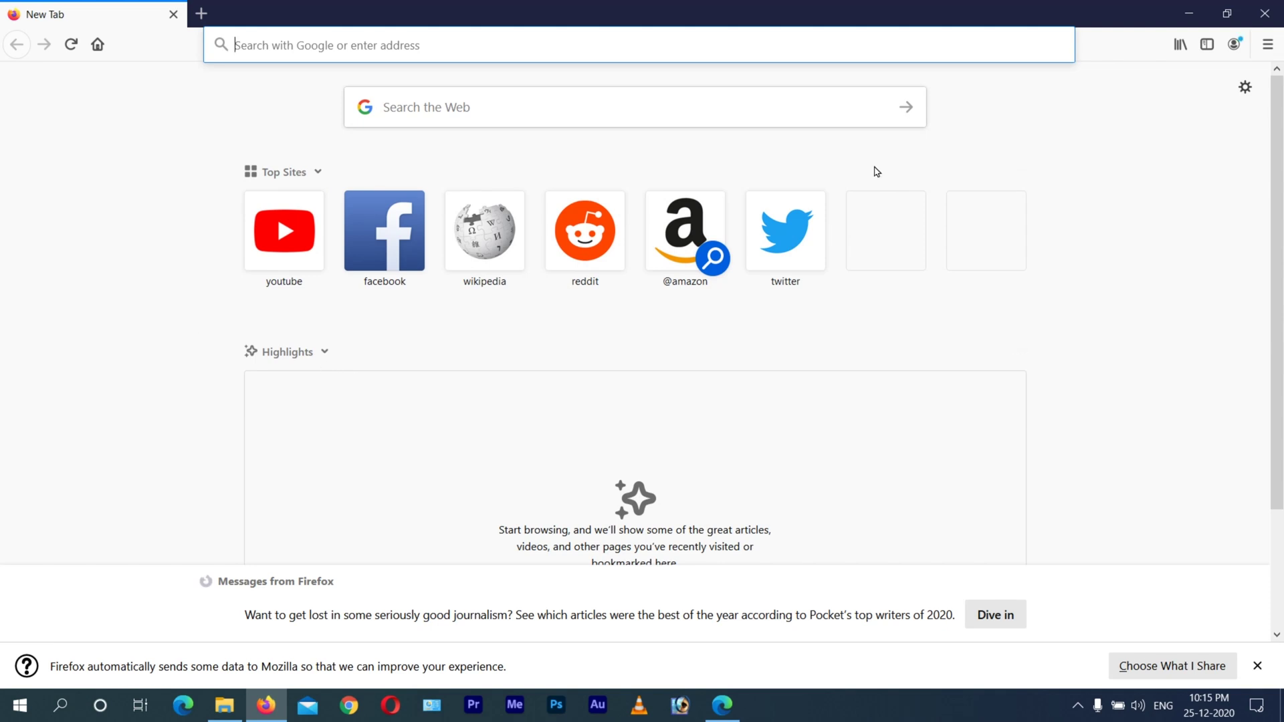
# - Close Firefox and append the -p parameter, separated by a space, to the target of the Firefox desktop shortcut
pyautogui.click(1252, 13)
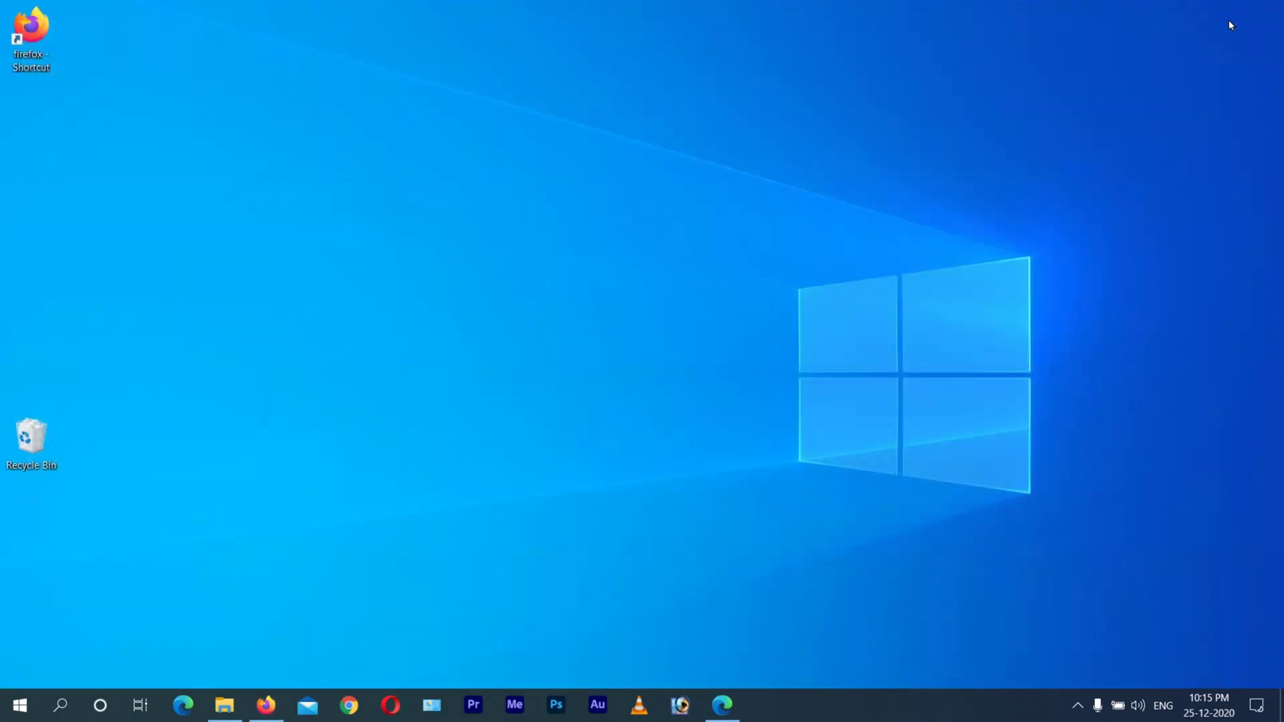
pyautogui.rightClick(32, 30)
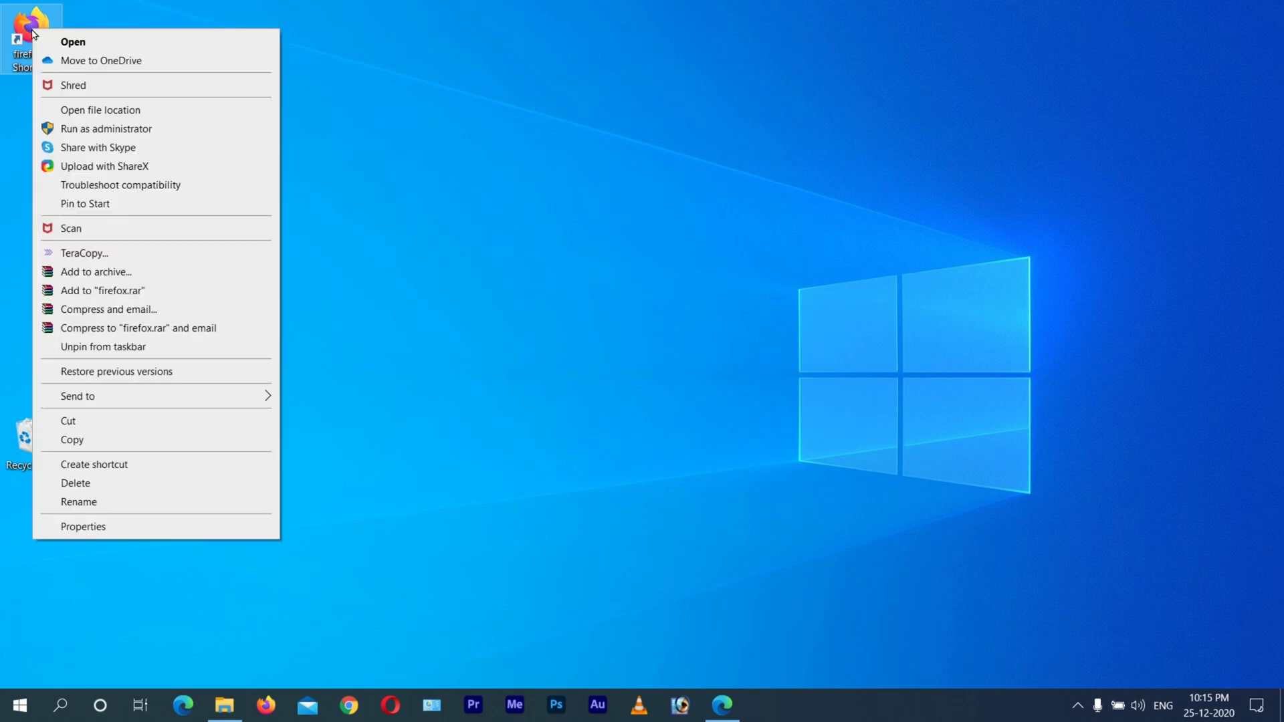
pyautogui.click(83, 527)
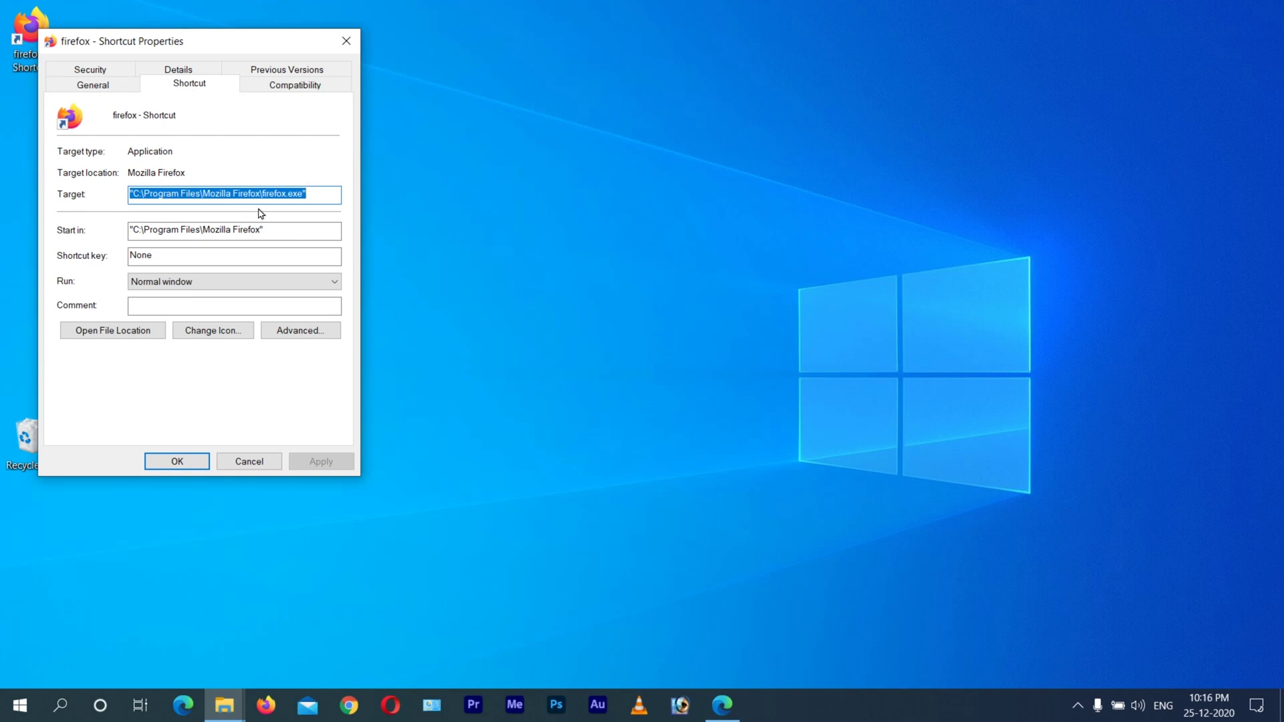
pyautogui.click(322, 194)
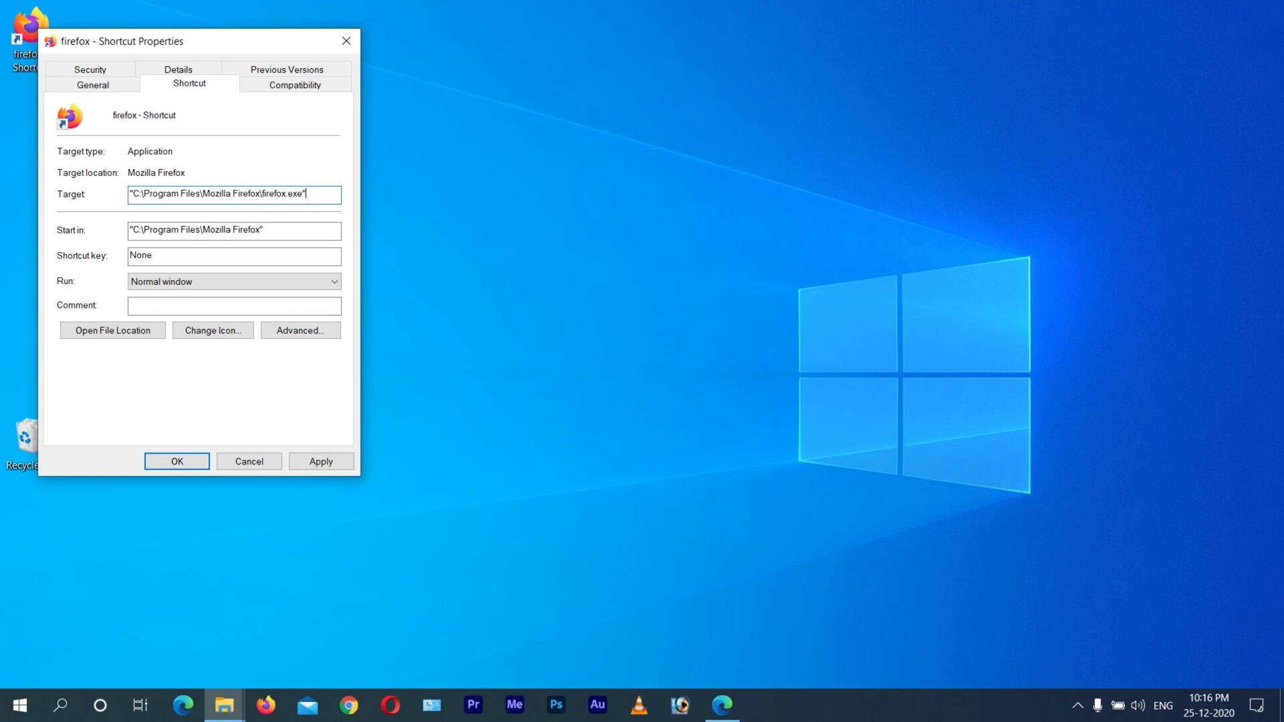
pyautogui.write('-p')
pyautogui.click(320, 462)
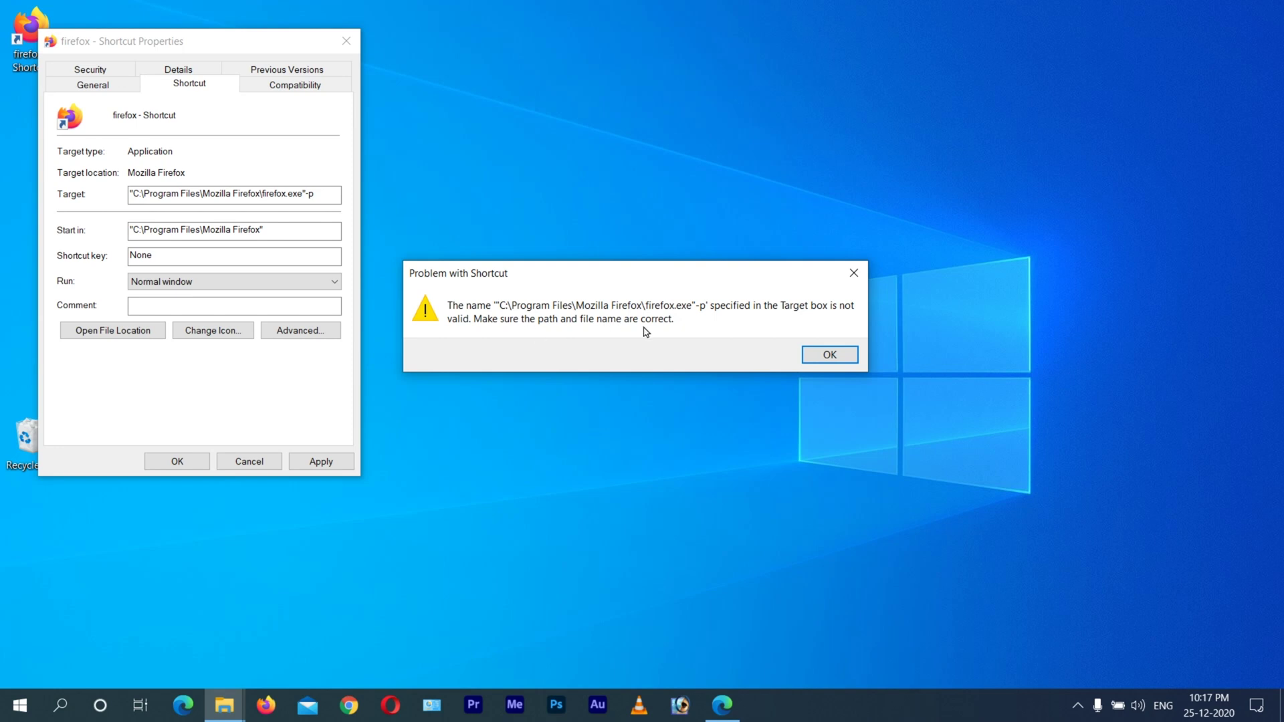
pyautogui.click(829, 355)
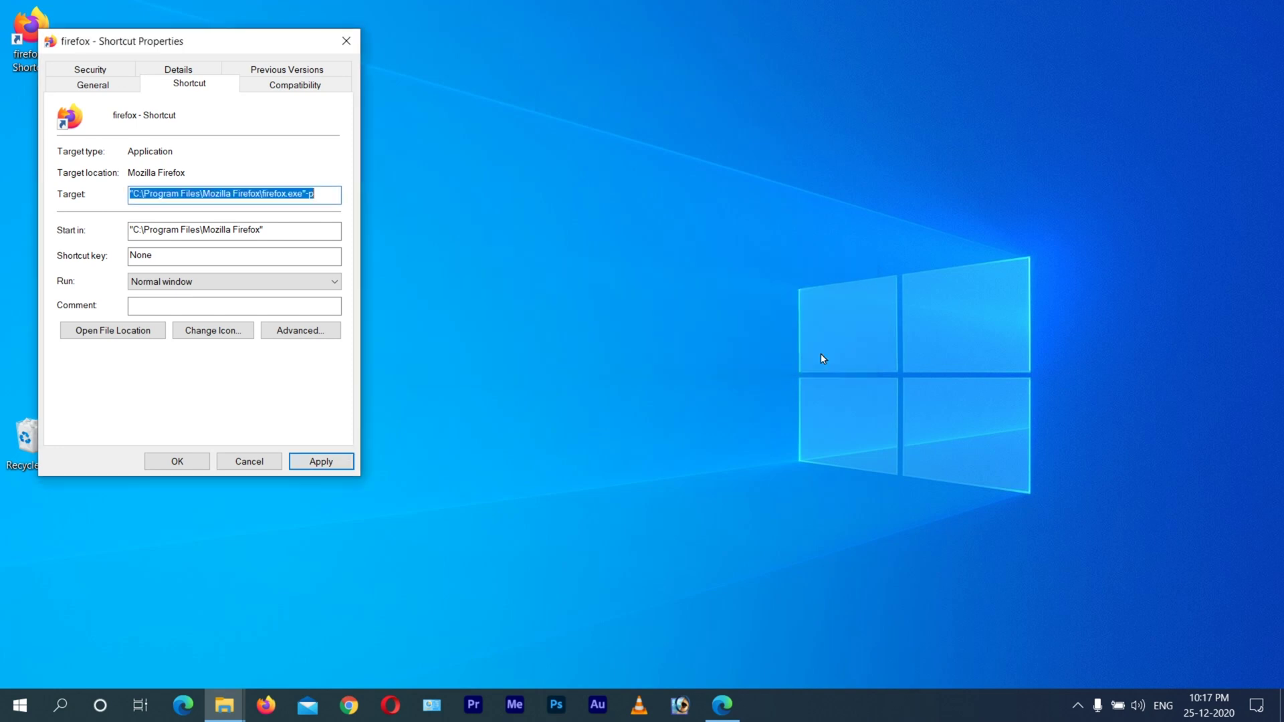
pyautogui.click(315, 197)
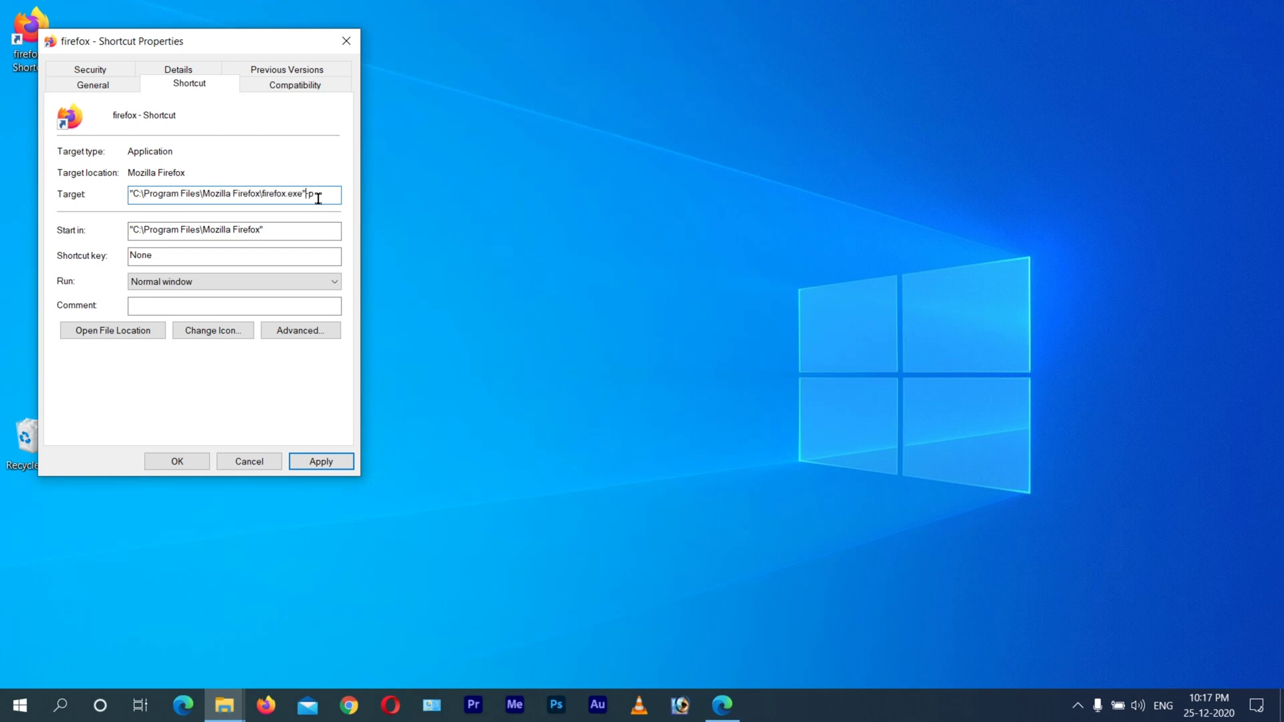
pyautogui.click(327, 462)
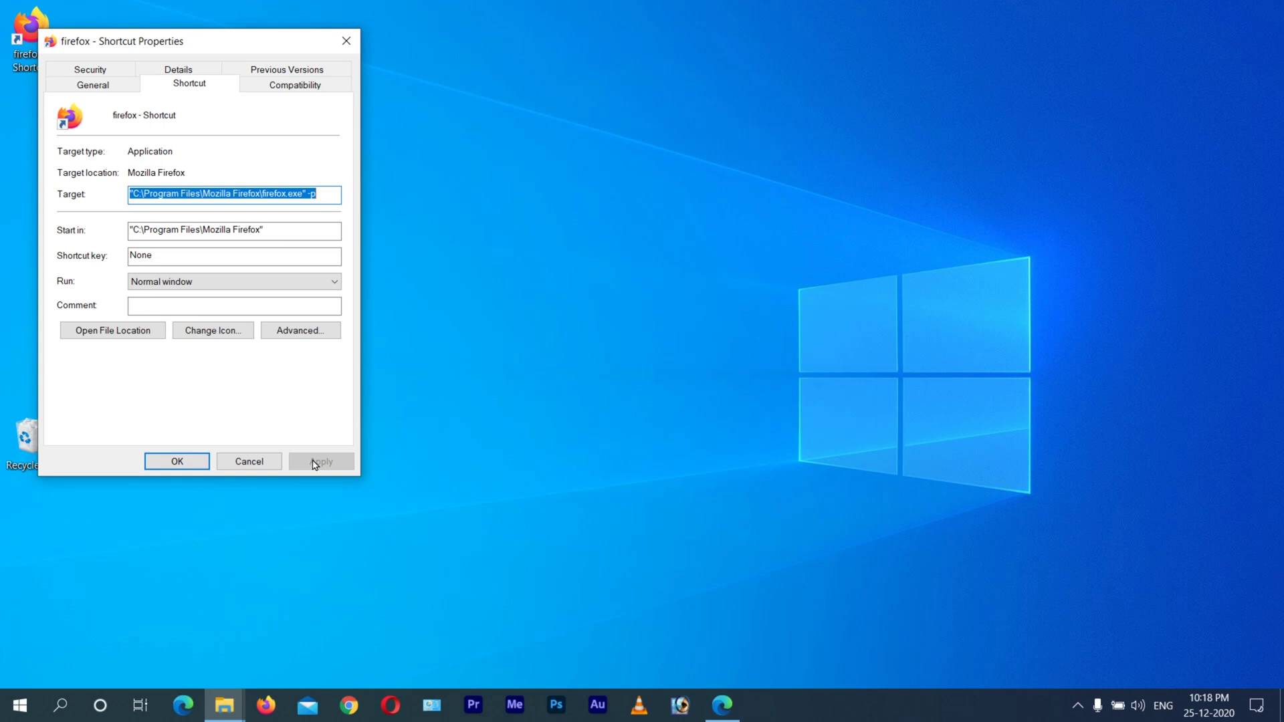
pyautogui.click(177, 461)
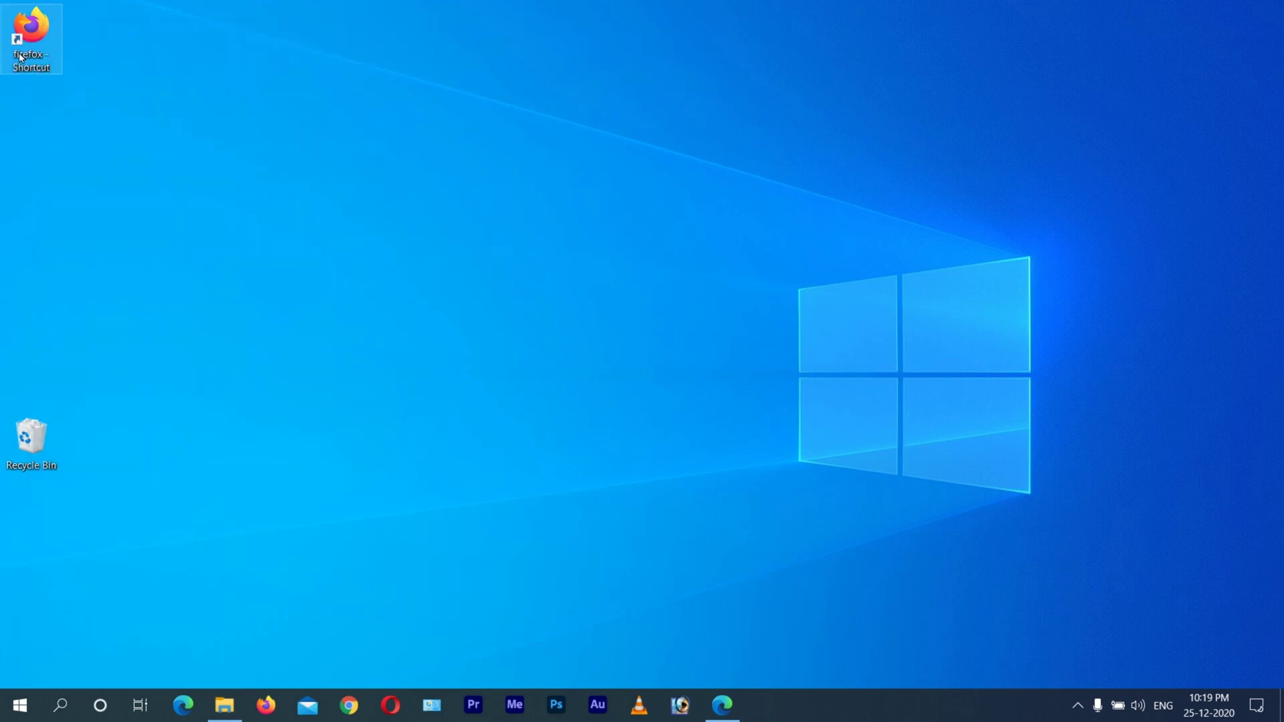
# - Launch the Firefox shortcut, create a new user profile named business, and exit the profile chooser
pyautogui.doubleClick(33, 37)
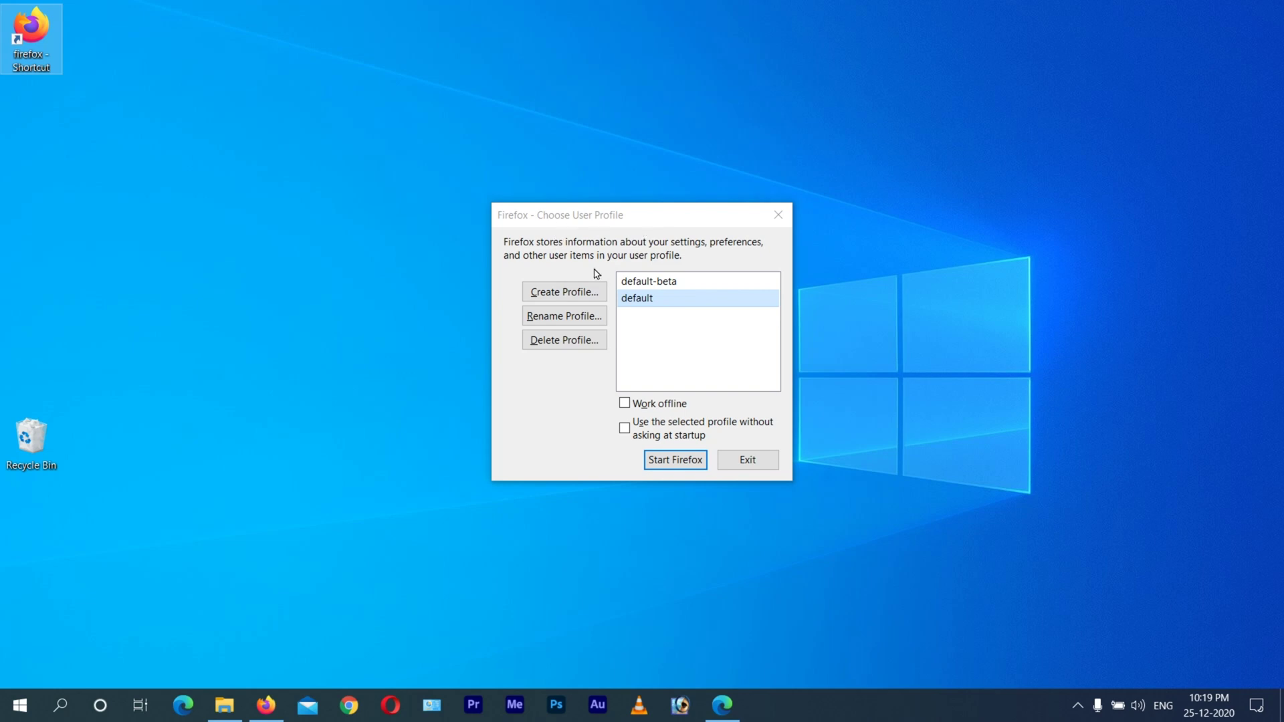
pyautogui.click(572, 297)
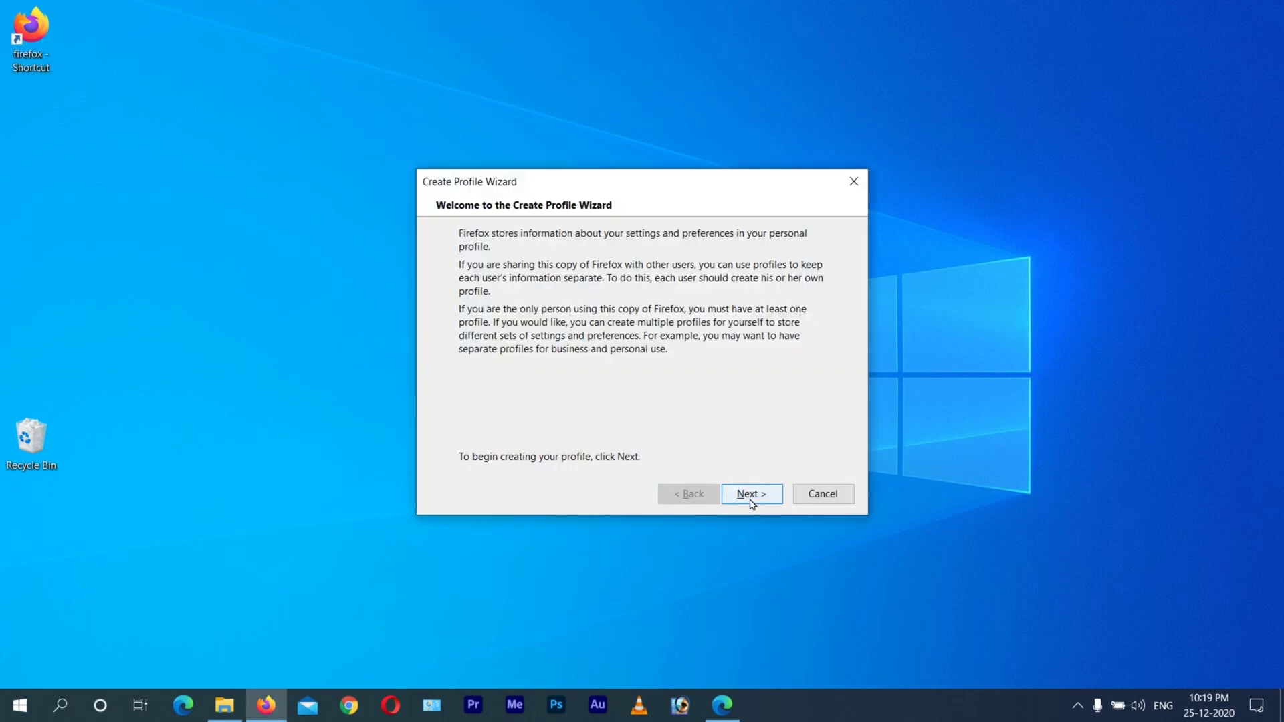
pyautogui.click(751, 495)
pyautogui.click(526, 283)
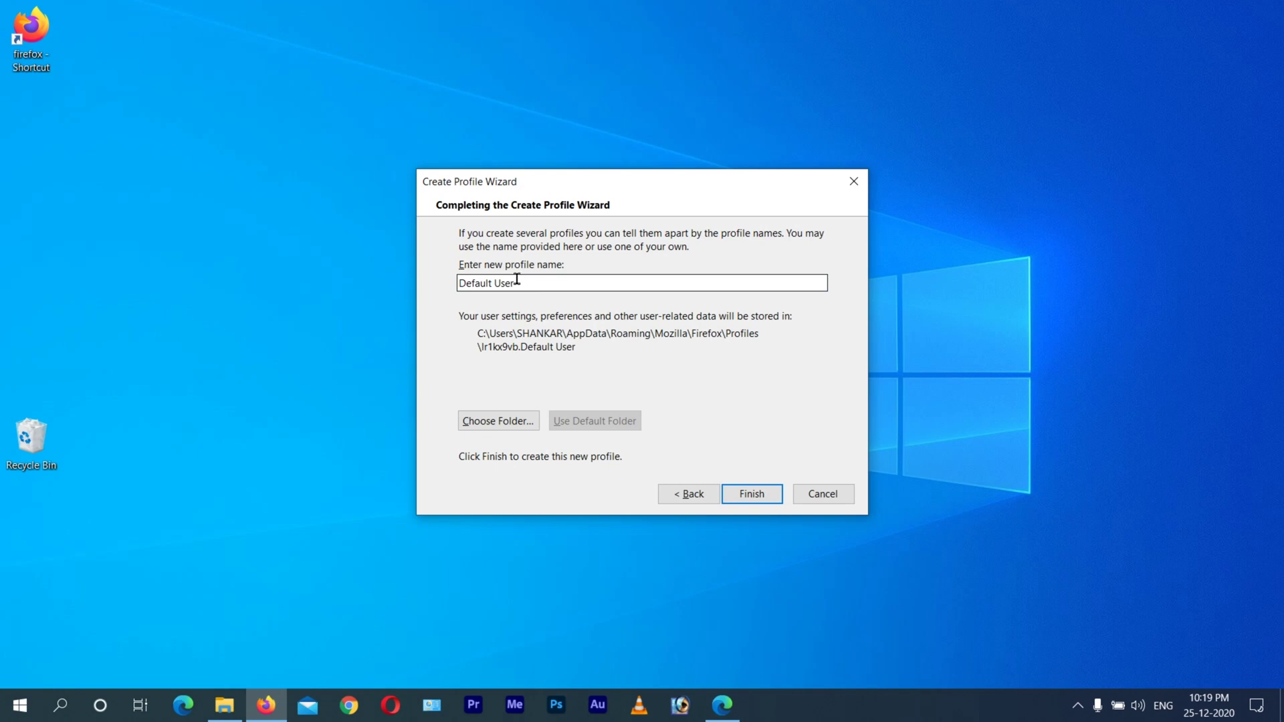
pyautogui.moveTo(517, 280); pyautogui.dragTo(356, 288)
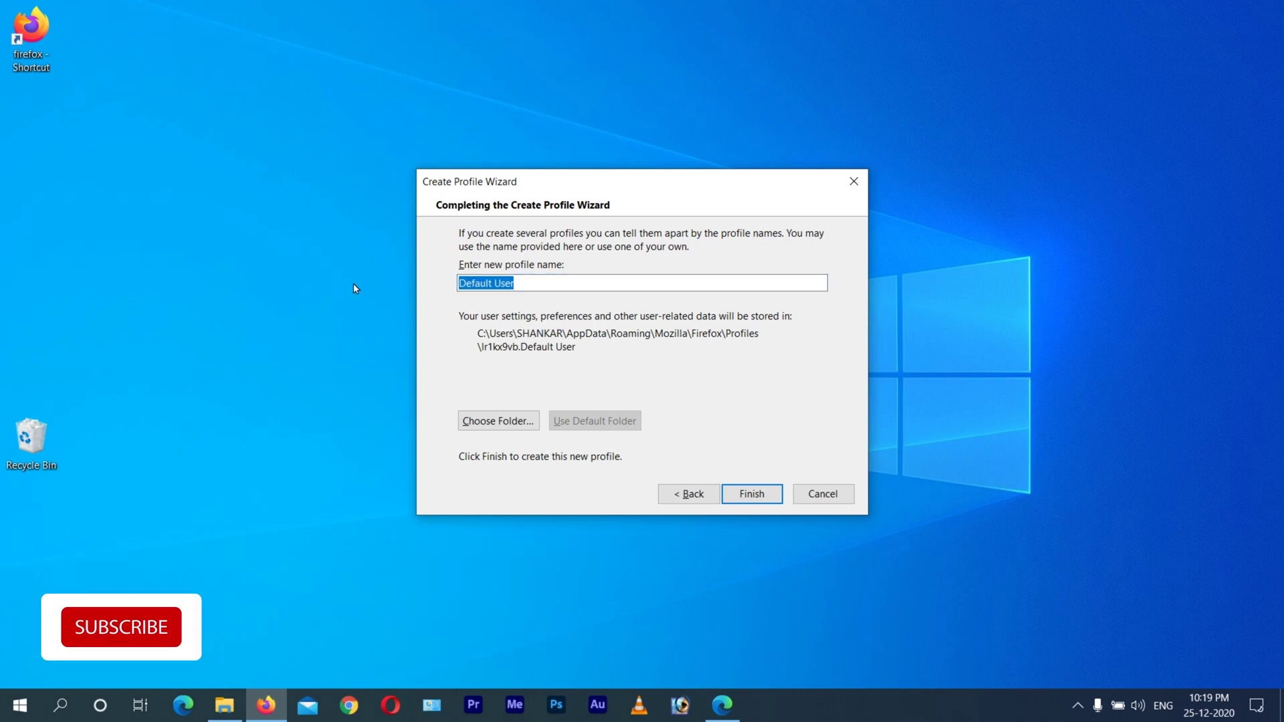
pyautogui.write('business')
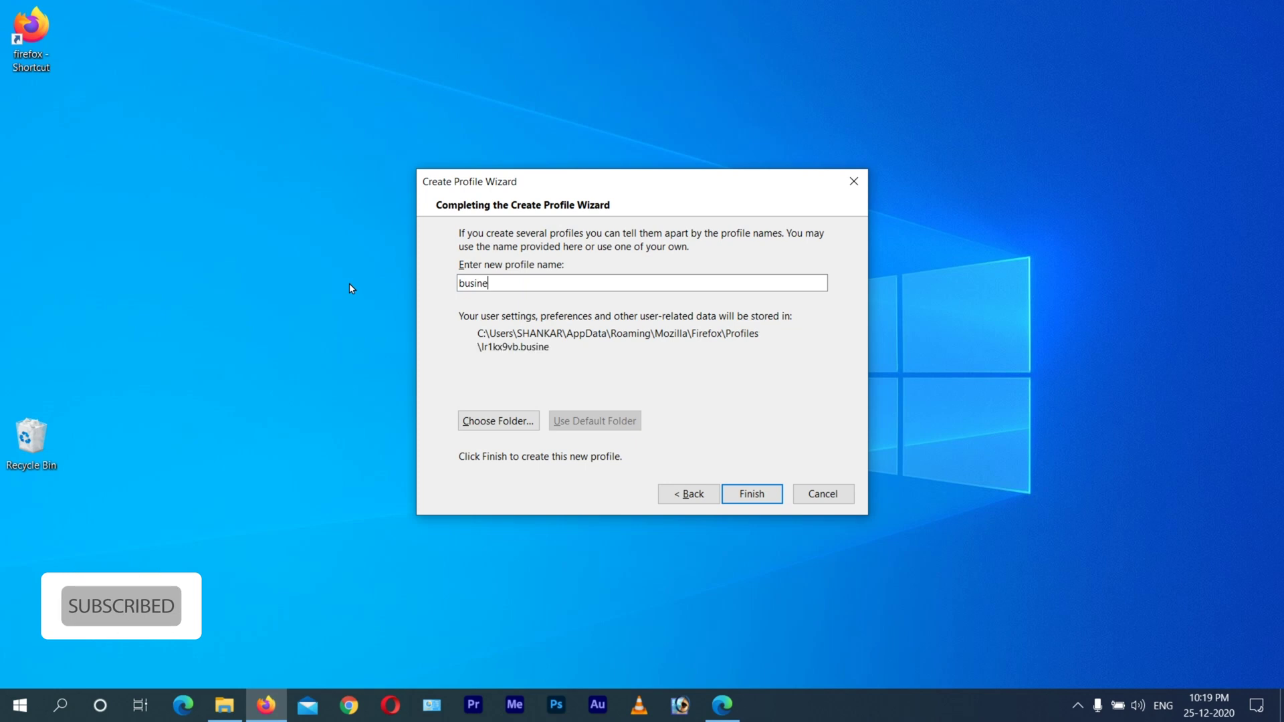
pyautogui.click(753, 495)
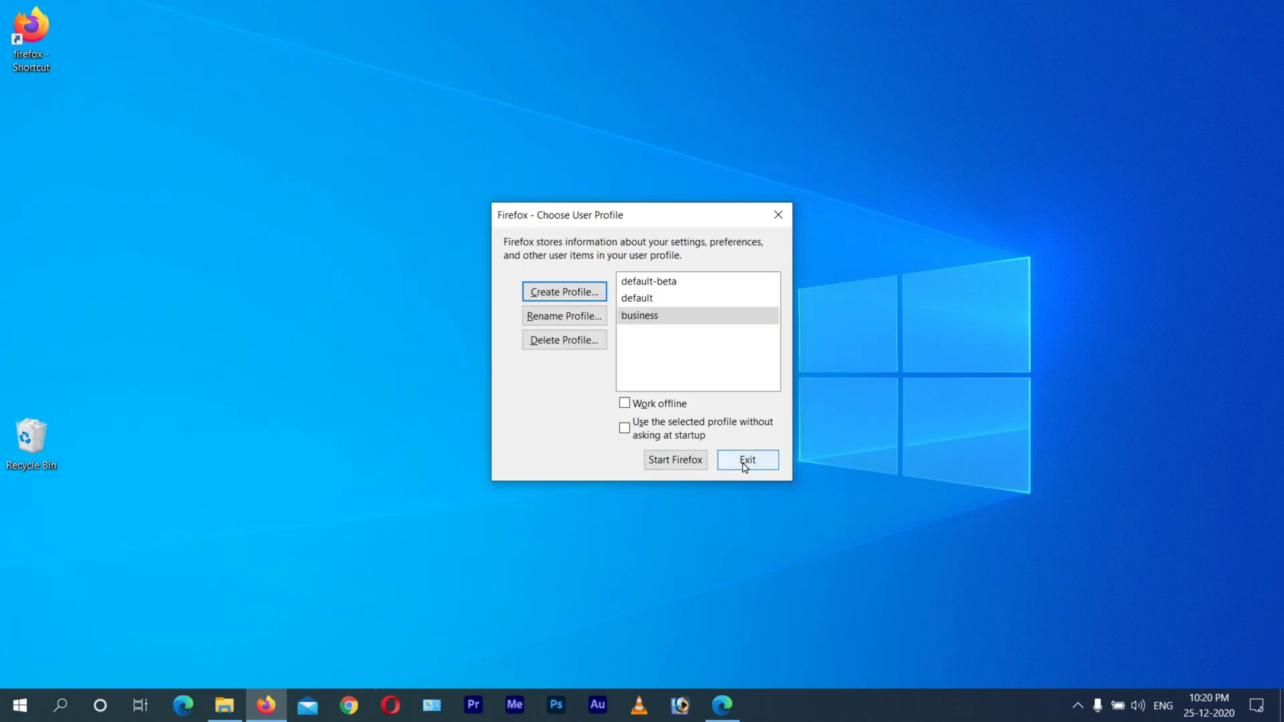
pyautogui.click(746, 460)
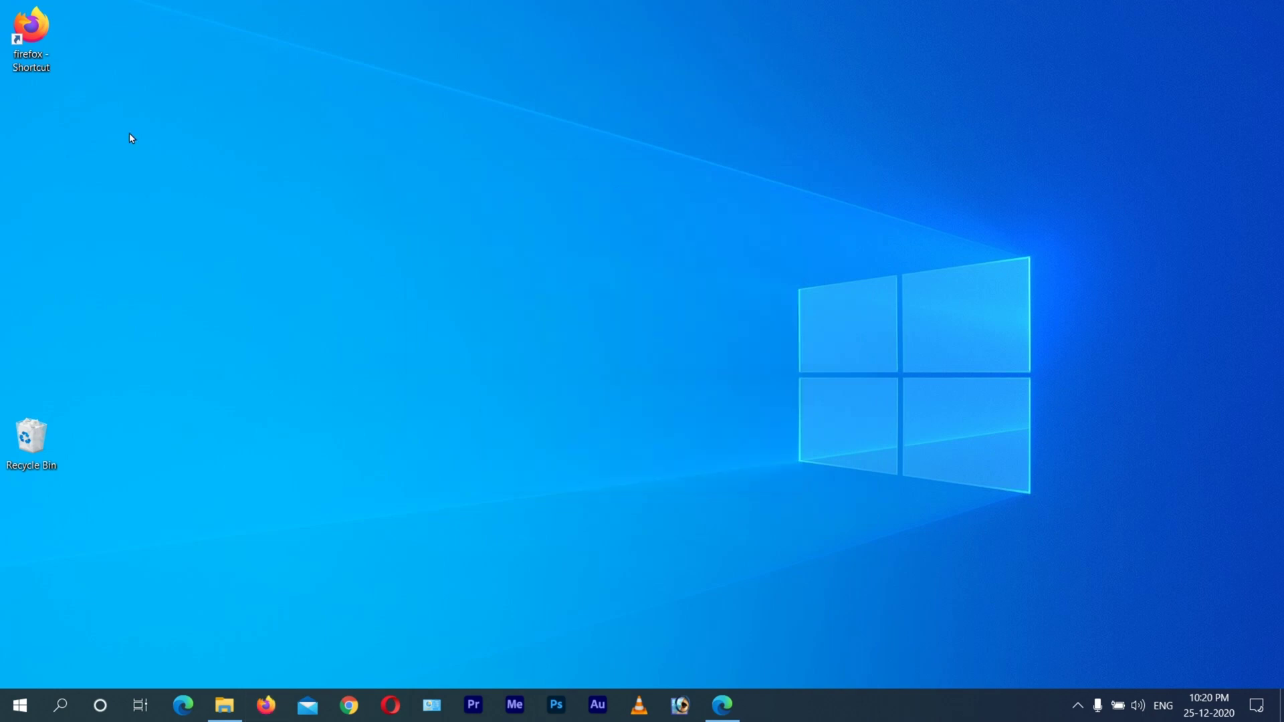
# - Rename the Firefox desktop shortcut as business
pyautogui.rightClick(28, 41)
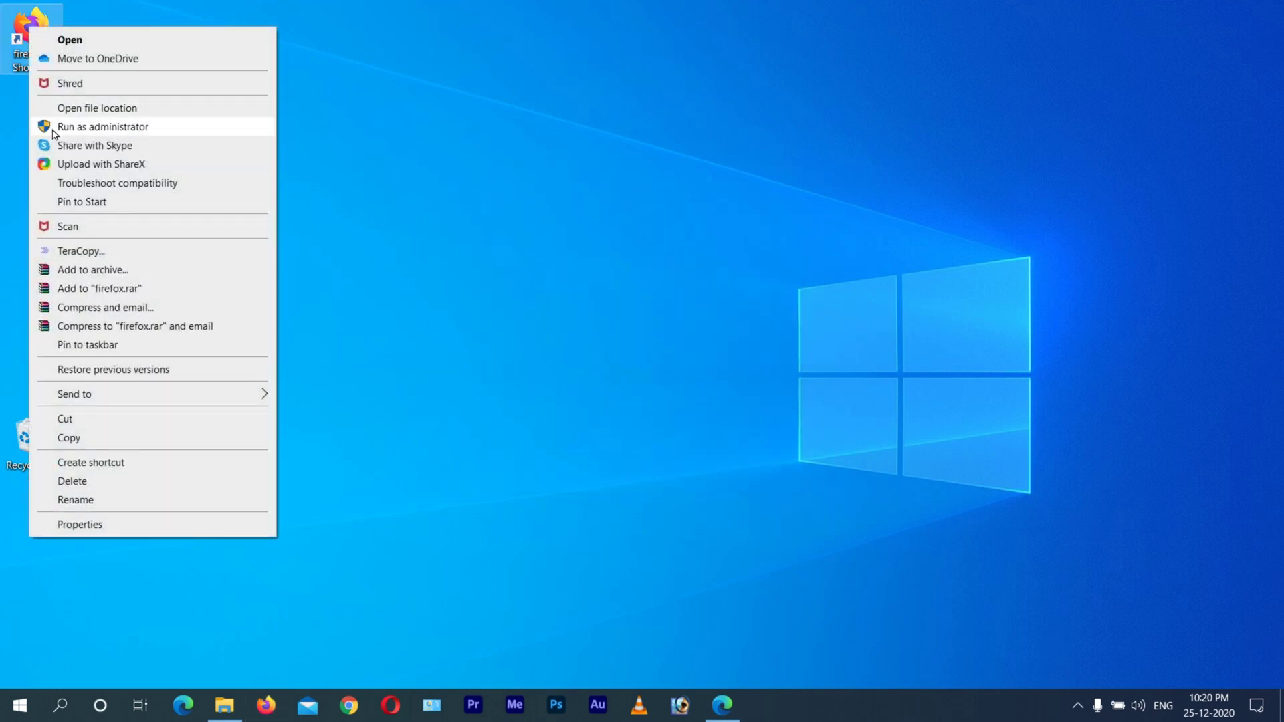
pyautogui.click(75, 500)
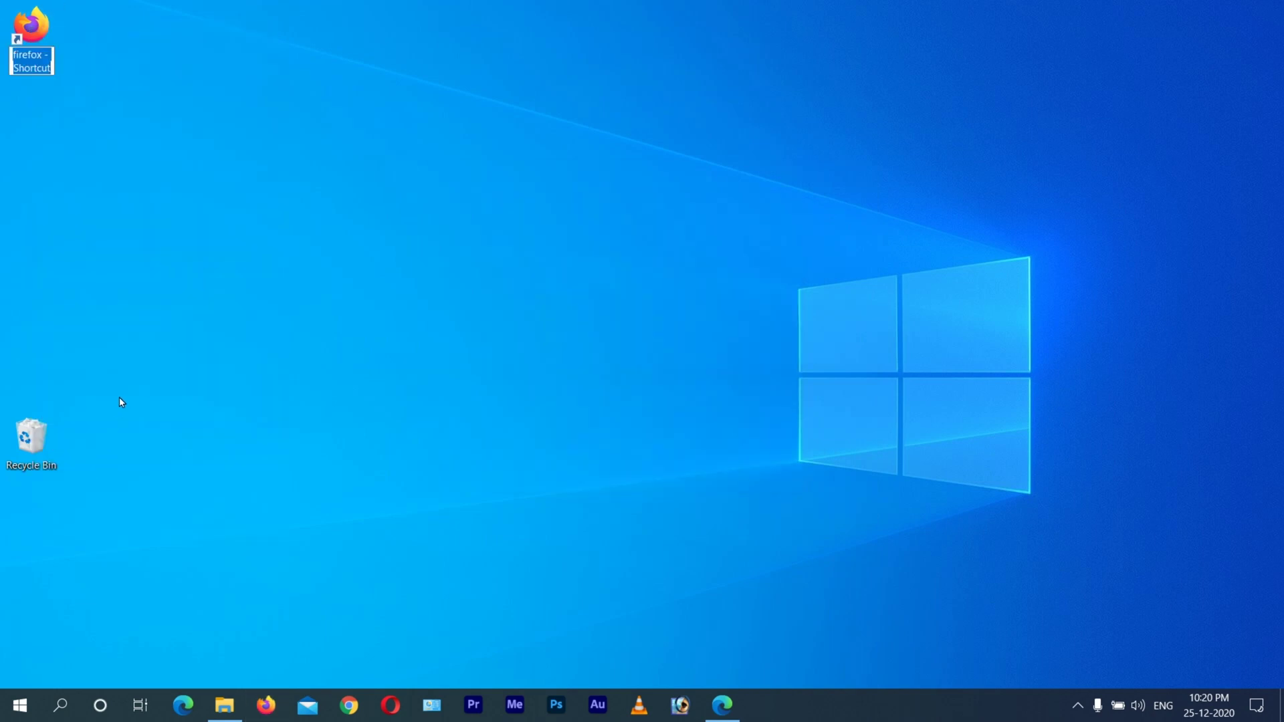
pyautogui.write('bu')
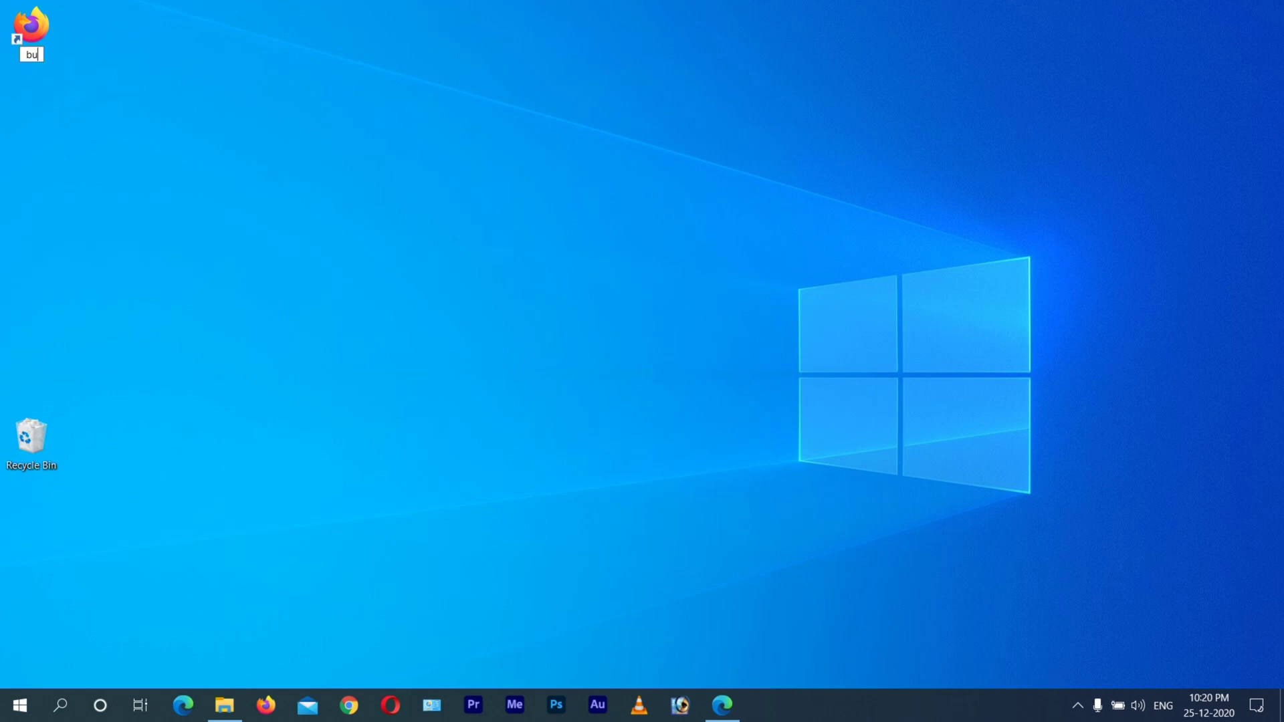
pyautogui.write('siness')
pyautogui.press('Return')
# - Append business -no-root after -p in the business shortcut's target, then launch that shortcut and minimize the Firefox window
pyautogui.rightClick(31, 27)
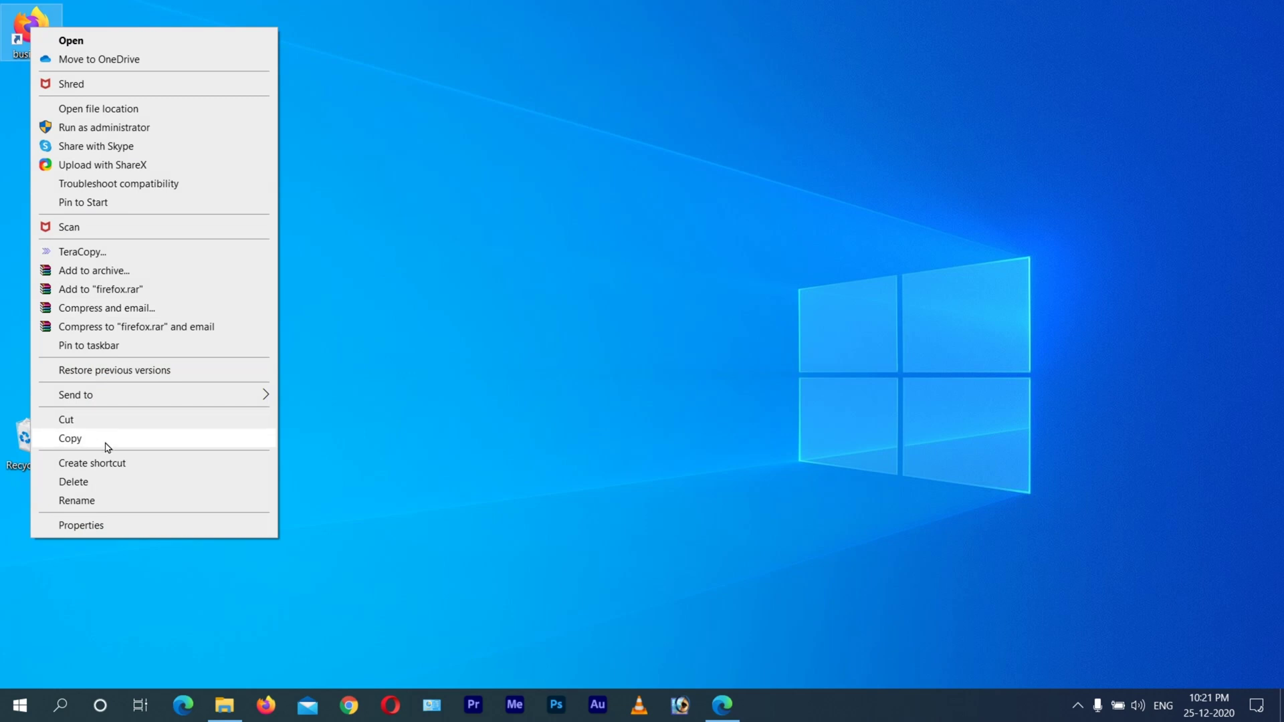
pyautogui.click(86, 527)
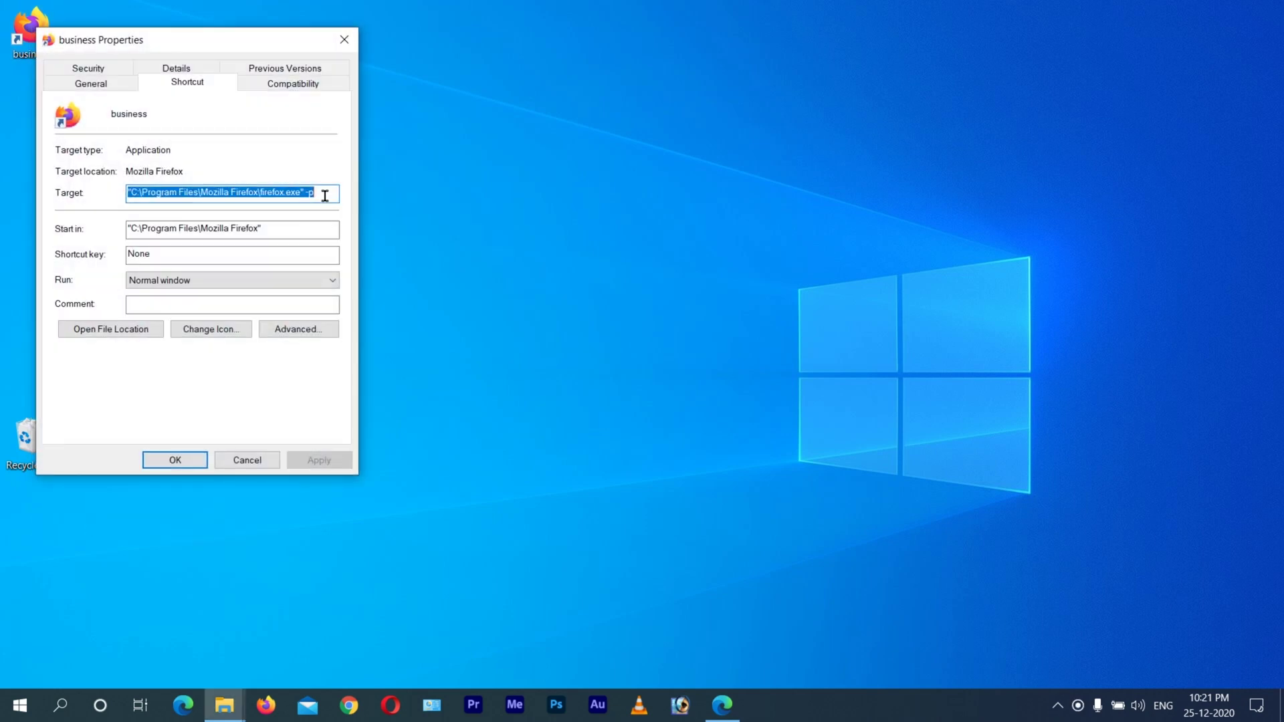
pyautogui.click(324, 192)
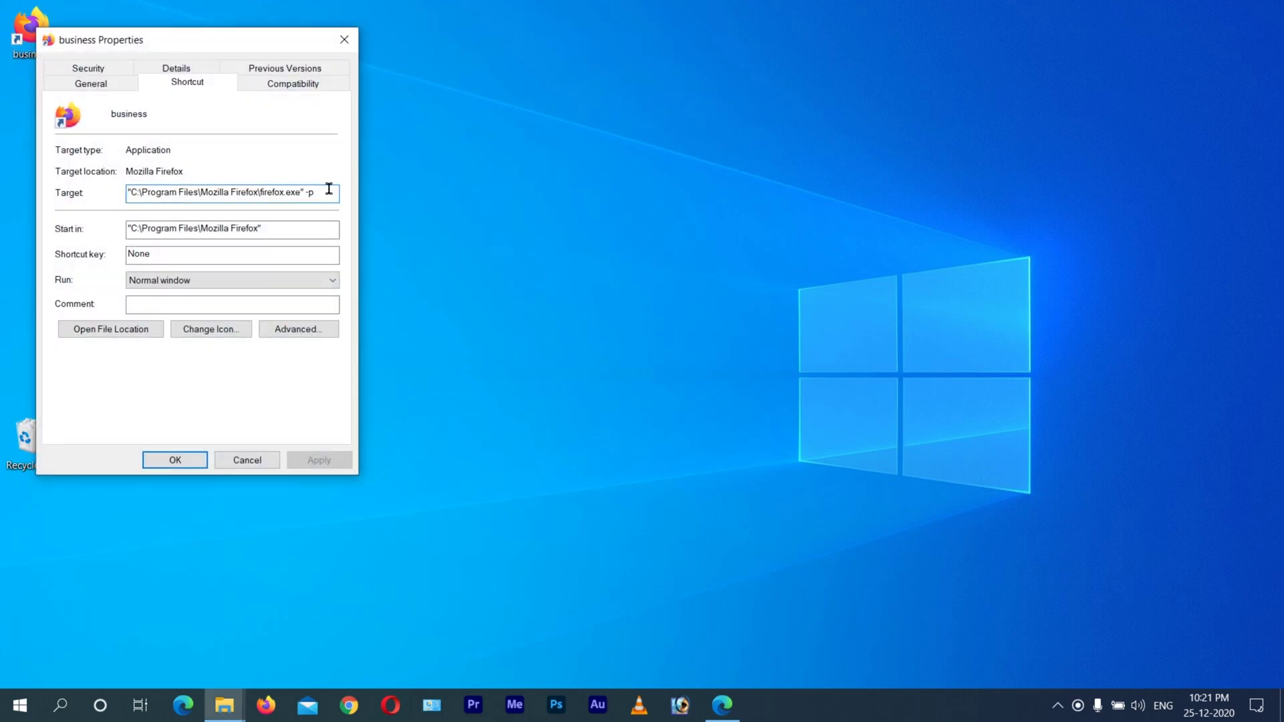
pyautogui.write('business')
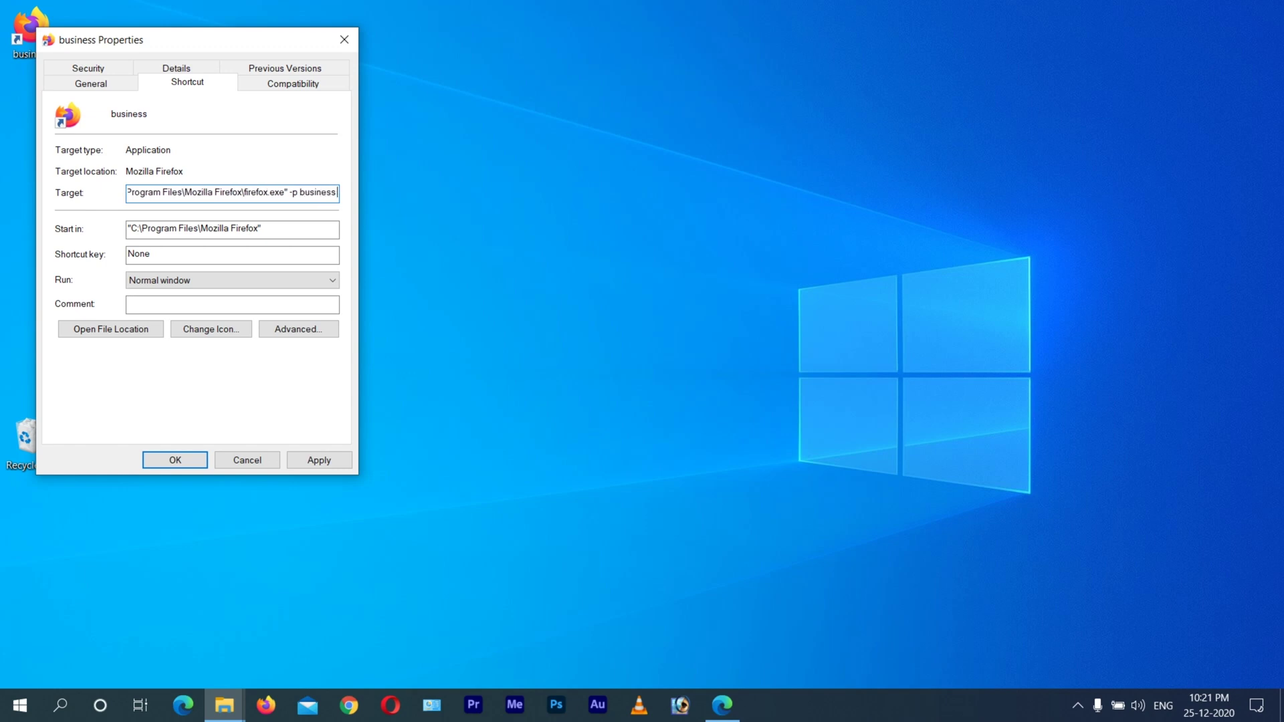
pyautogui.write(' -no-root')
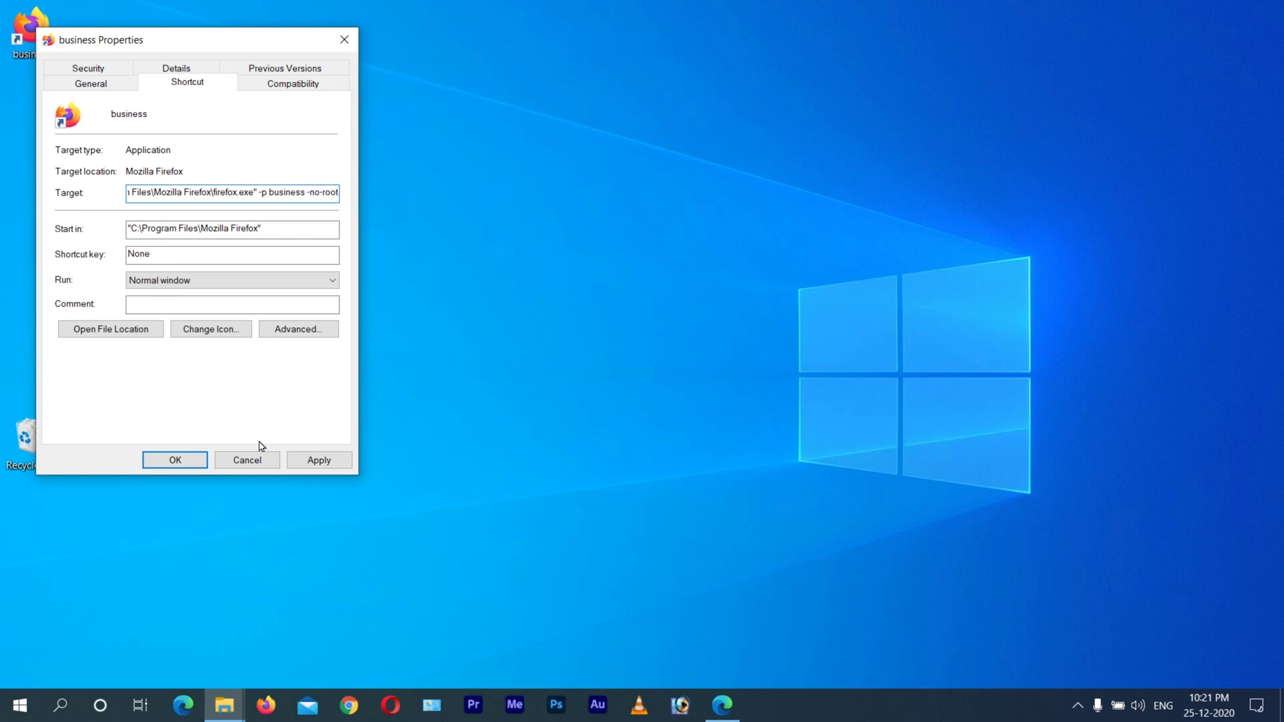
pyautogui.click(328, 467)
pyautogui.click(175, 460)
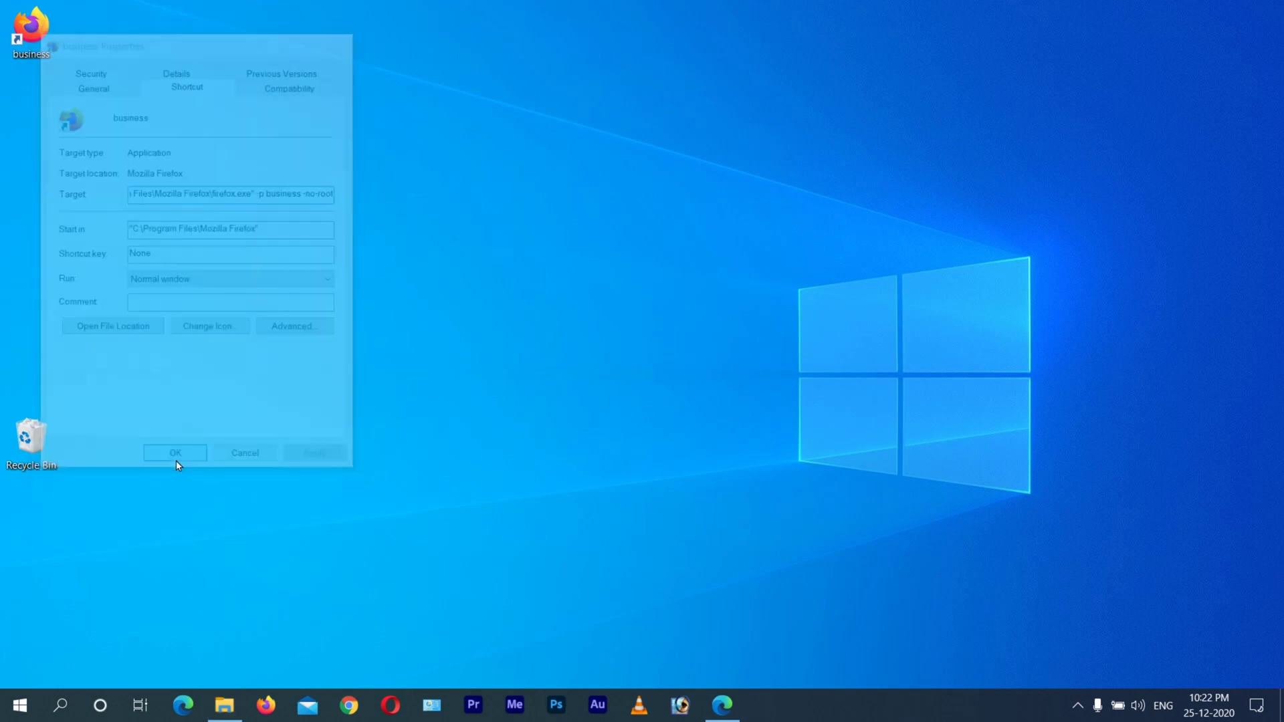
pyautogui.doubleClick(52, 52)
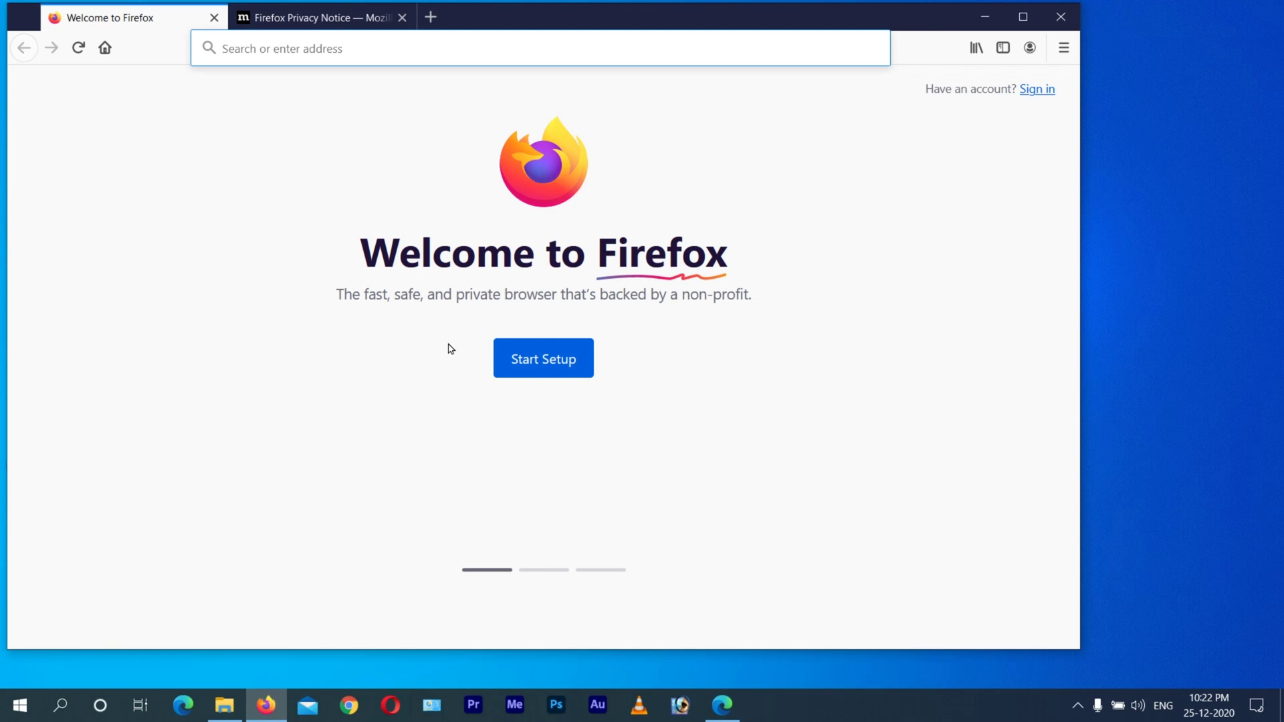
pyautogui.click(980, 18)
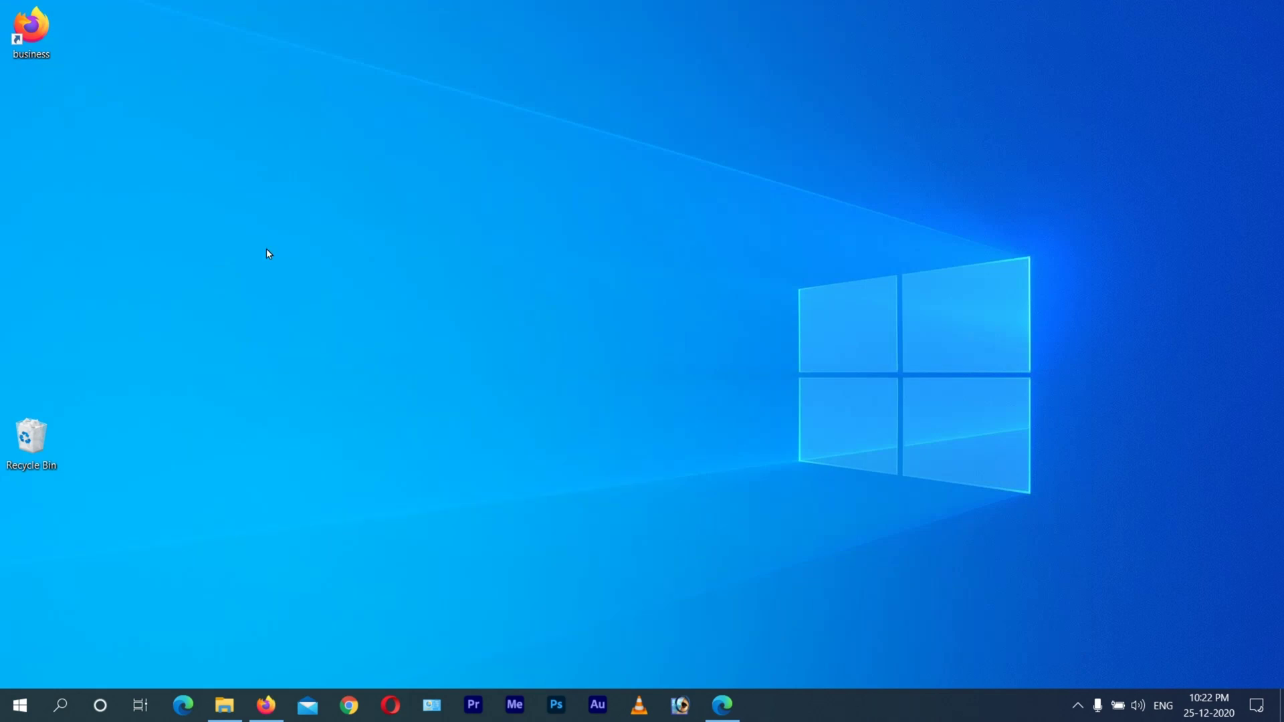
# - Create a second shortcut from the business desktop shortcut and rename it as study
pyautogui.rightClick(35, 17)
pyautogui.click(81, 451)
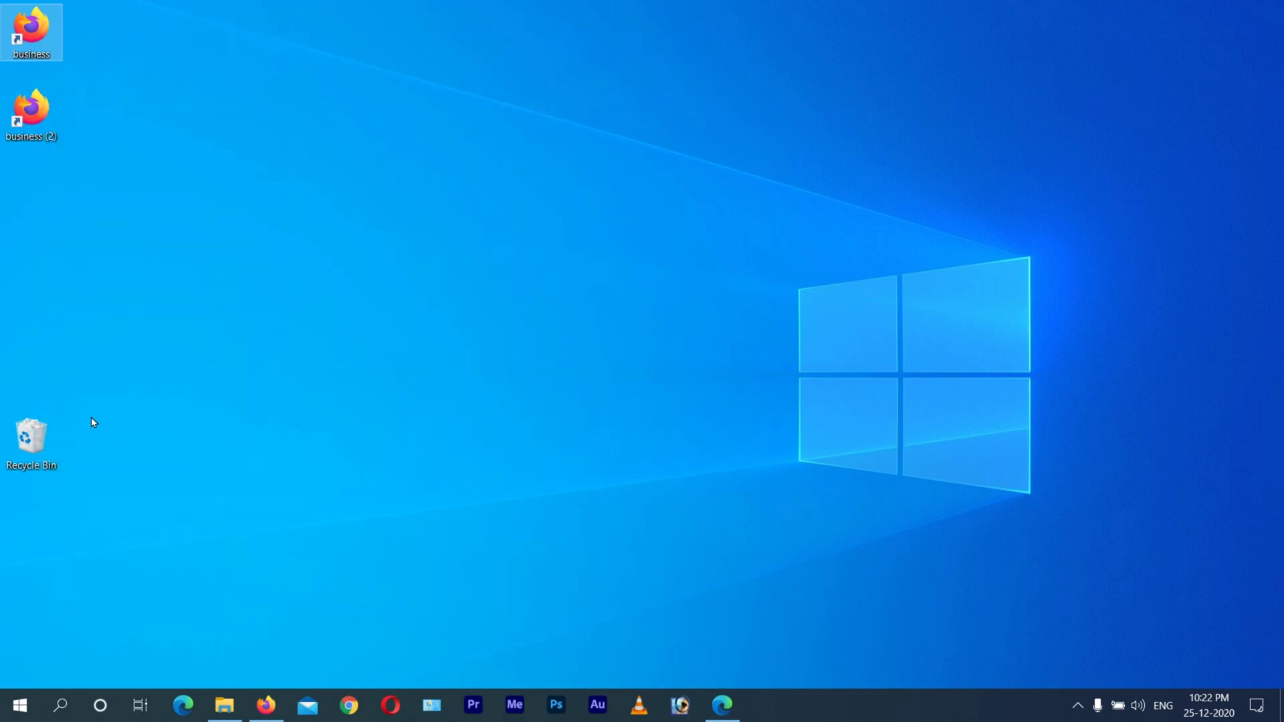
pyautogui.click(87, 155)
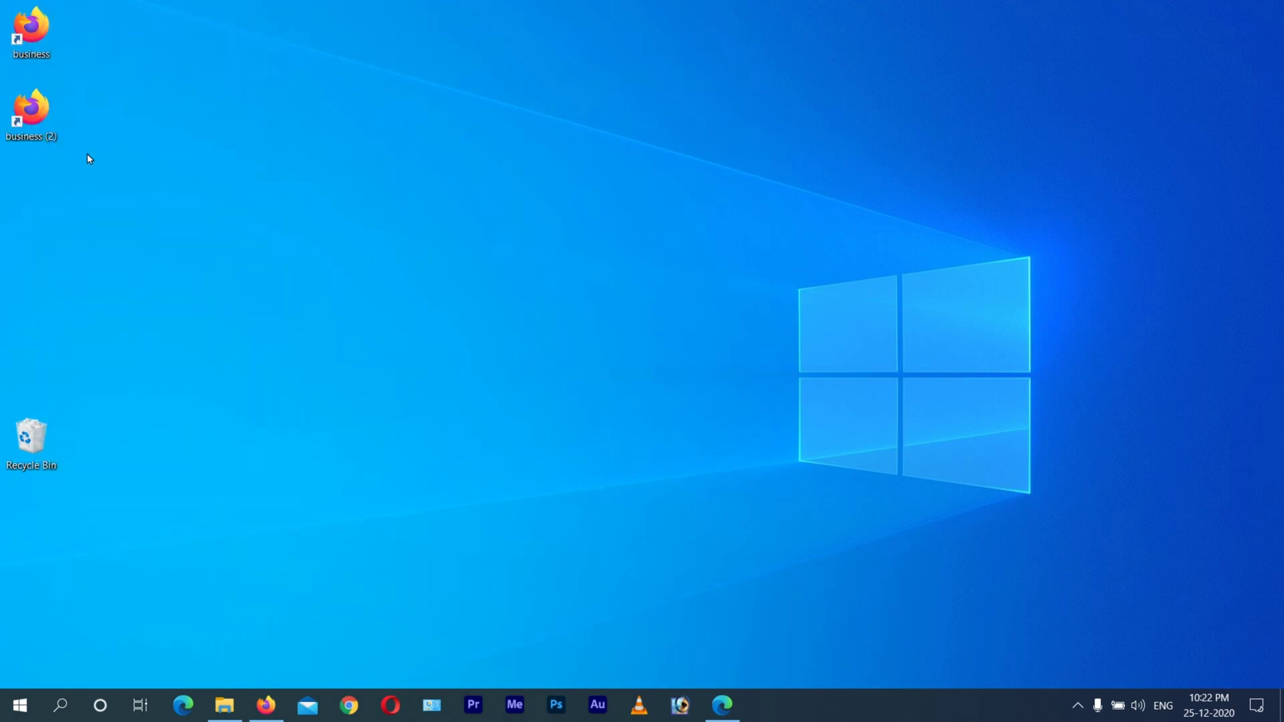
pyautogui.rightClick(41, 114)
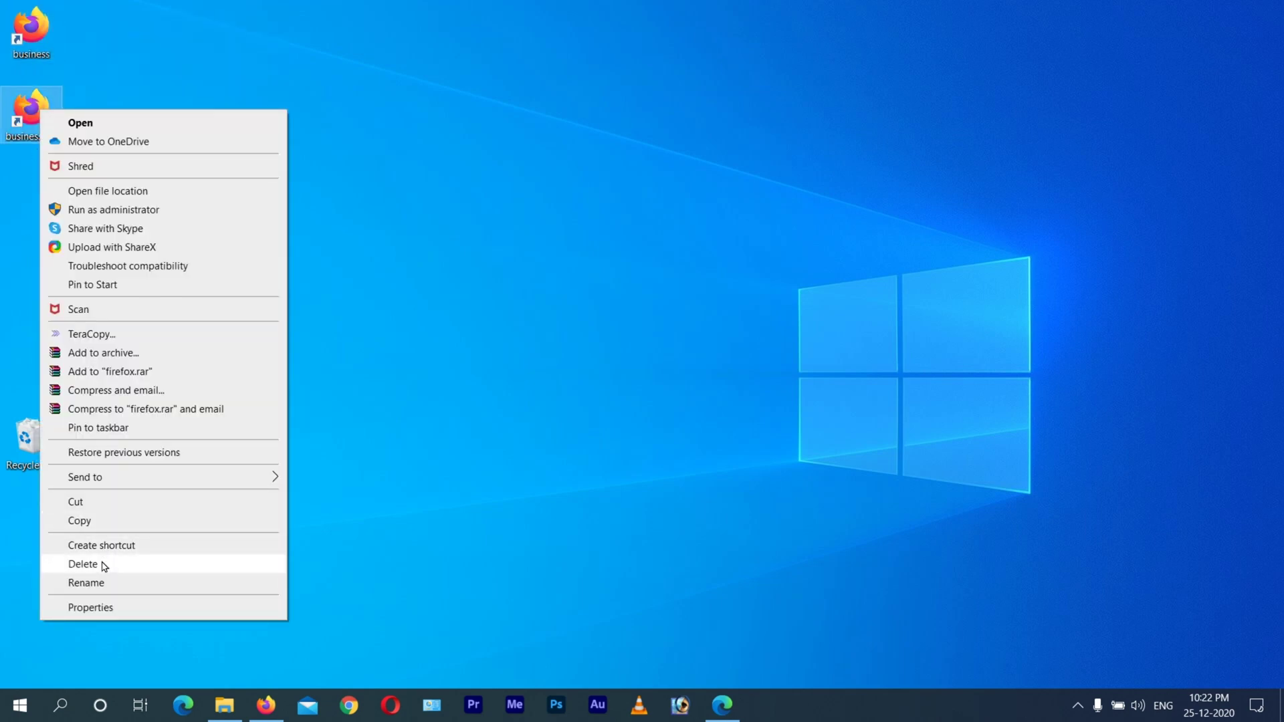
pyautogui.click(103, 585)
pyautogui.write('study')
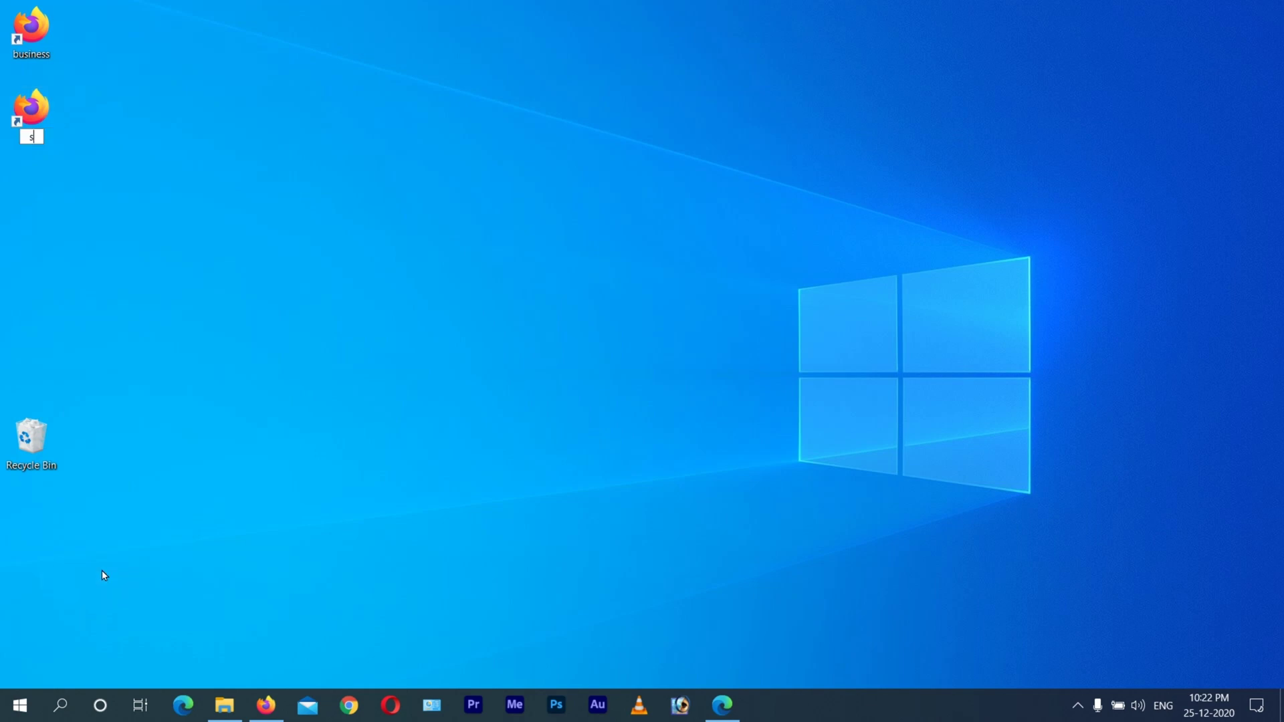
pyautogui.press('Return')
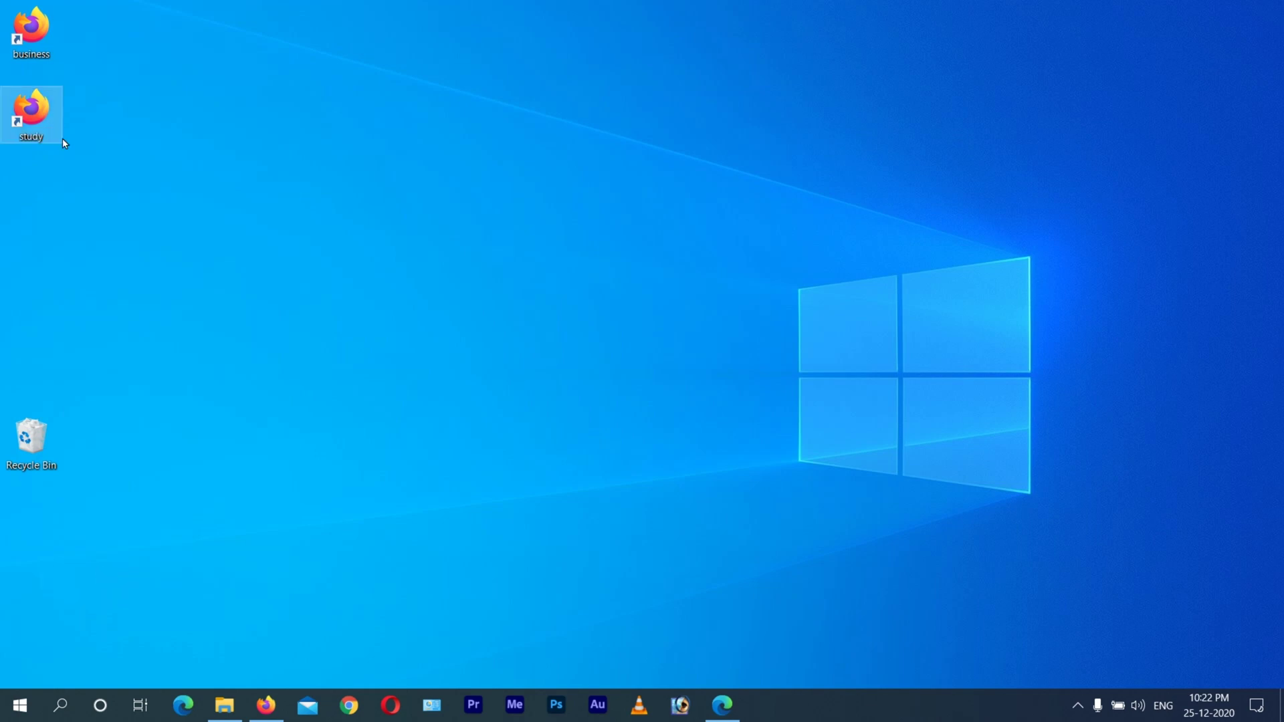
# - Replace business with study after -p in the study shortcut's target and apply the change
pyautogui.rightClick(22, 112)
pyautogui.click(78, 609)
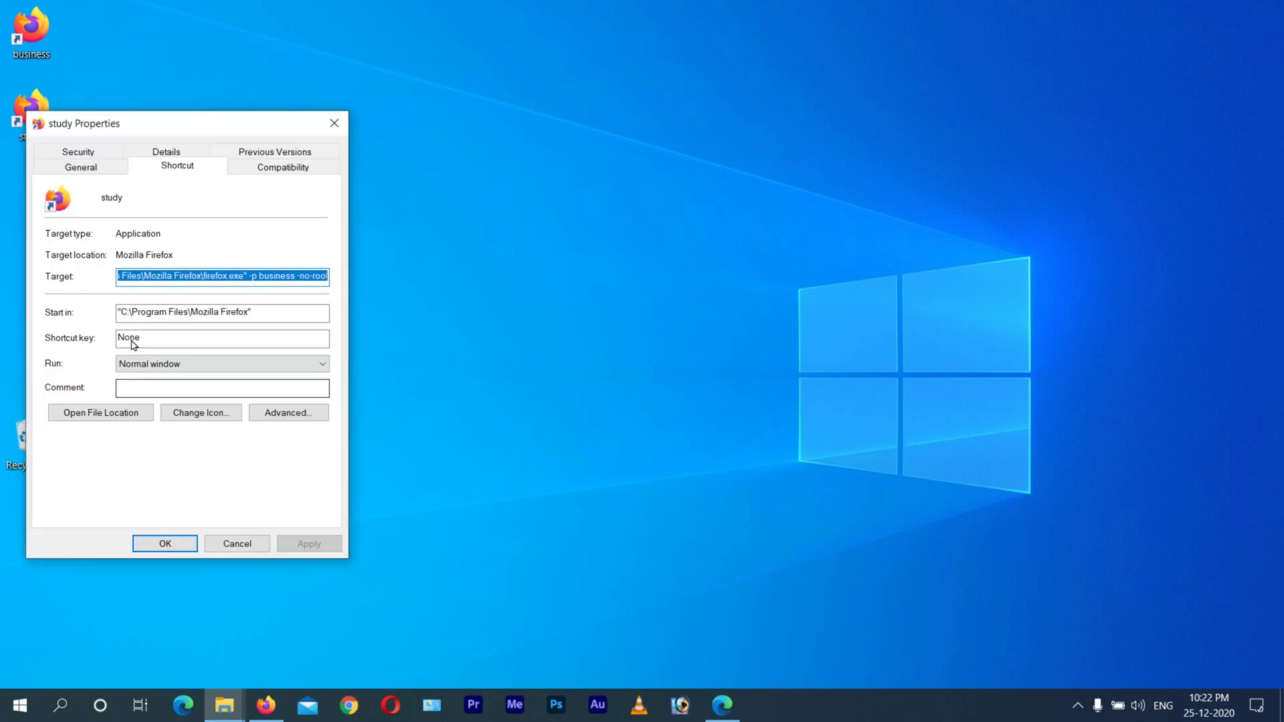
pyautogui.click(287, 277)
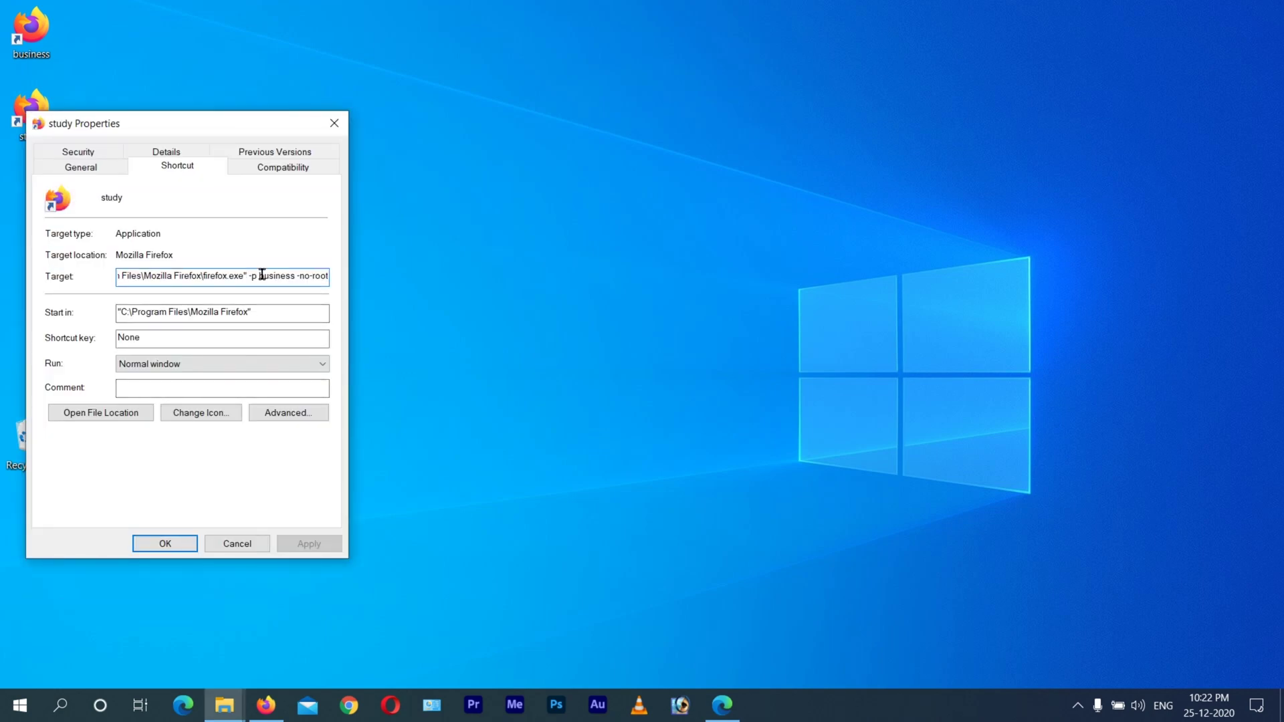
pyautogui.moveTo(264, 277); pyautogui.dragTo(295, 275)
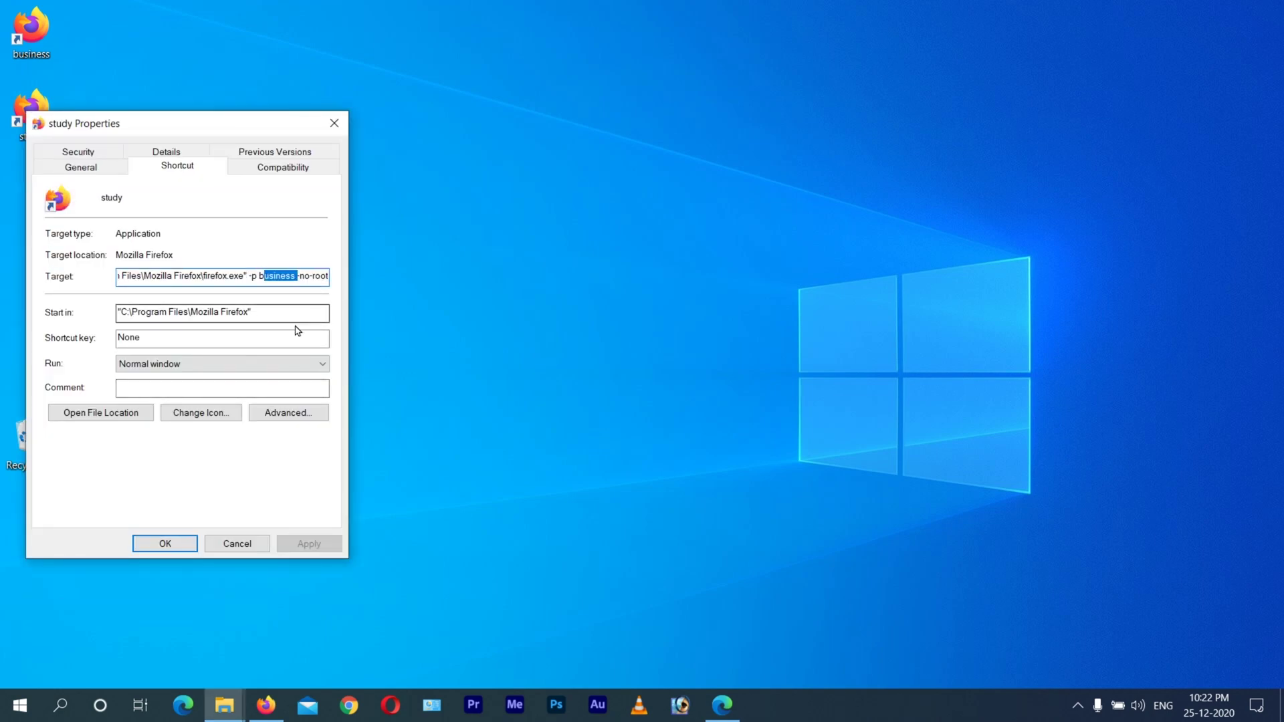
pyautogui.write('st')
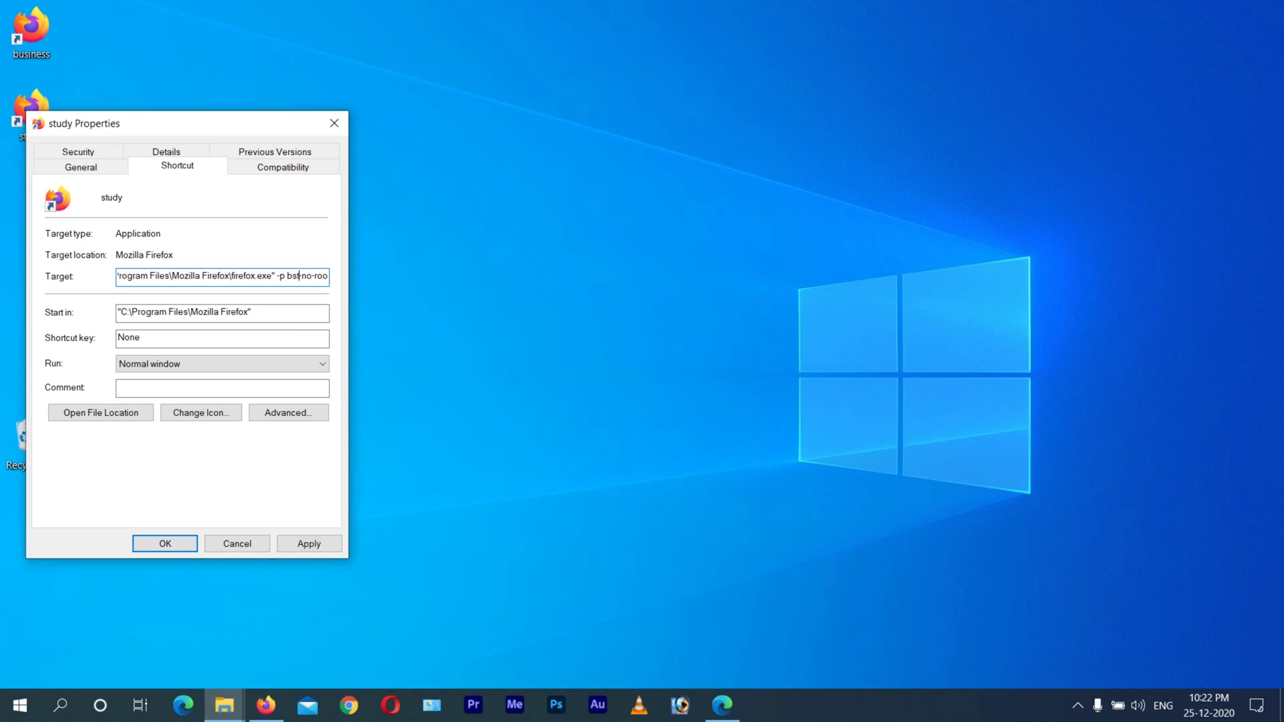
pyautogui.hotkey('ctrl', 'z')
pyautogui.hotkey('shift', 'Right')
pyautogui.hotkey('shift', 'Right')
pyautogui.hotkey('shift', 'Right')
pyautogui.hotkey('shift', 'Right')
pyautogui.hotkey('shift', 'Right')
pyautogui.hotkey('shift', 'Right')
pyautogui.hotkey('shift', 'Right')
pyautogui.hotkey('shift', 'Right')
pyautogui.write('study')
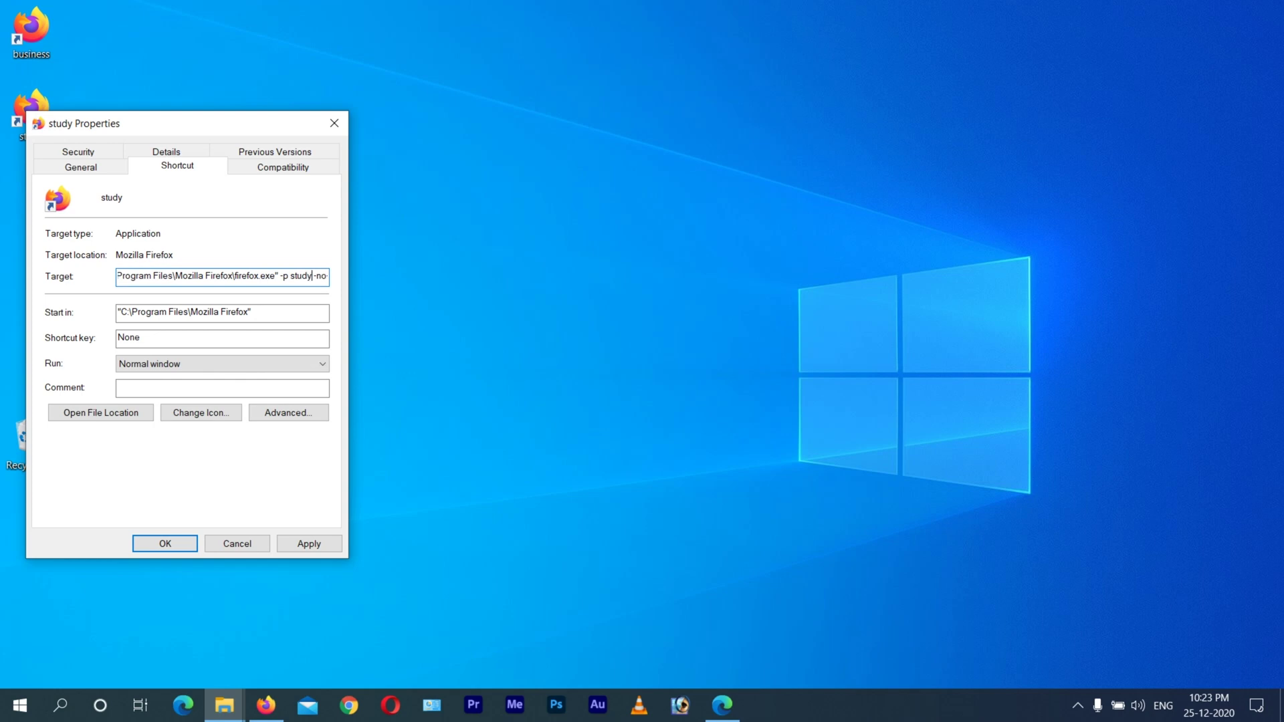
pyautogui.click(308, 543)
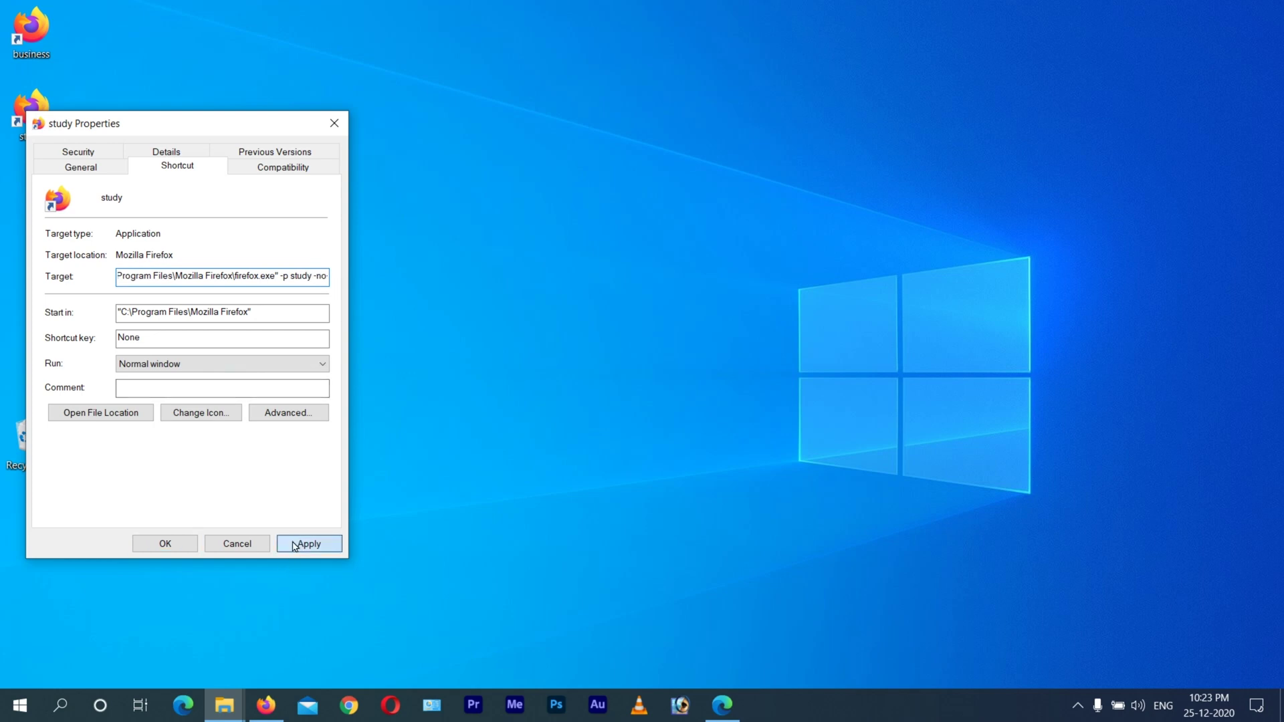
pyautogui.click(167, 545)
# - Launch the study shortcut, create a new user profile named study, and minimize the Firefox window once the profile is running
pyautogui.doubleClick(37, 121)
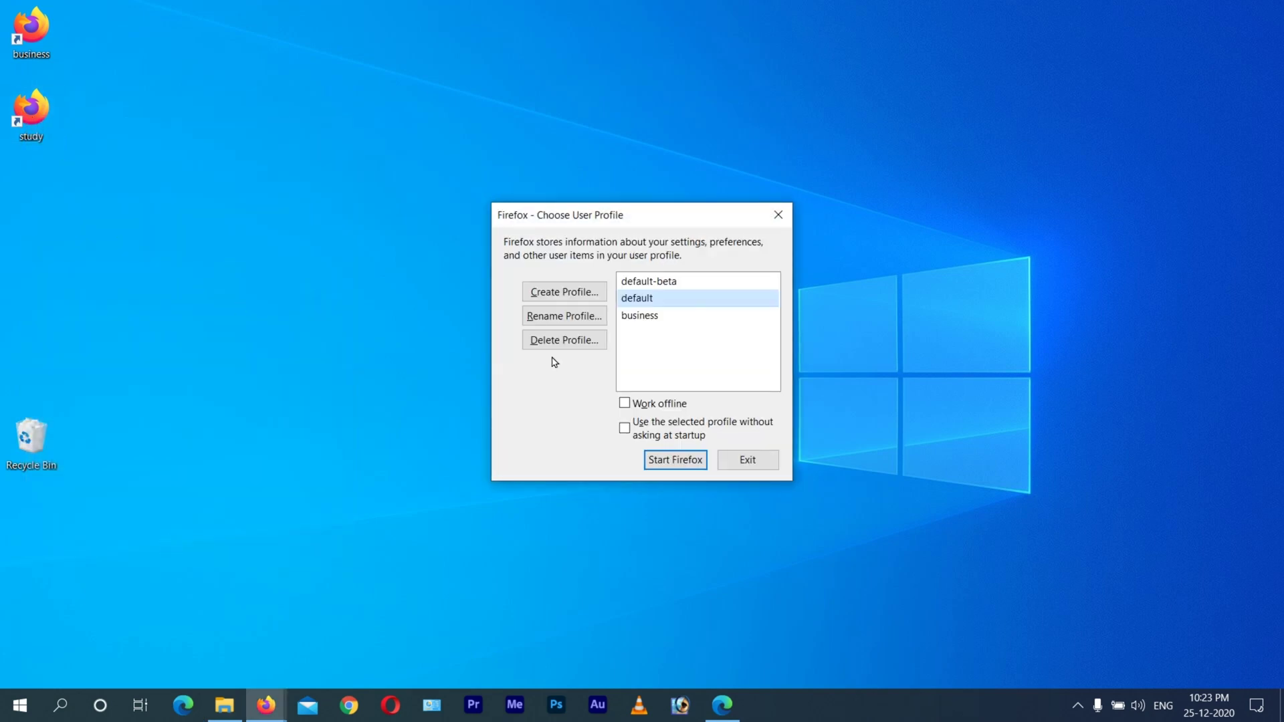
pyautogui.click(566, 297)
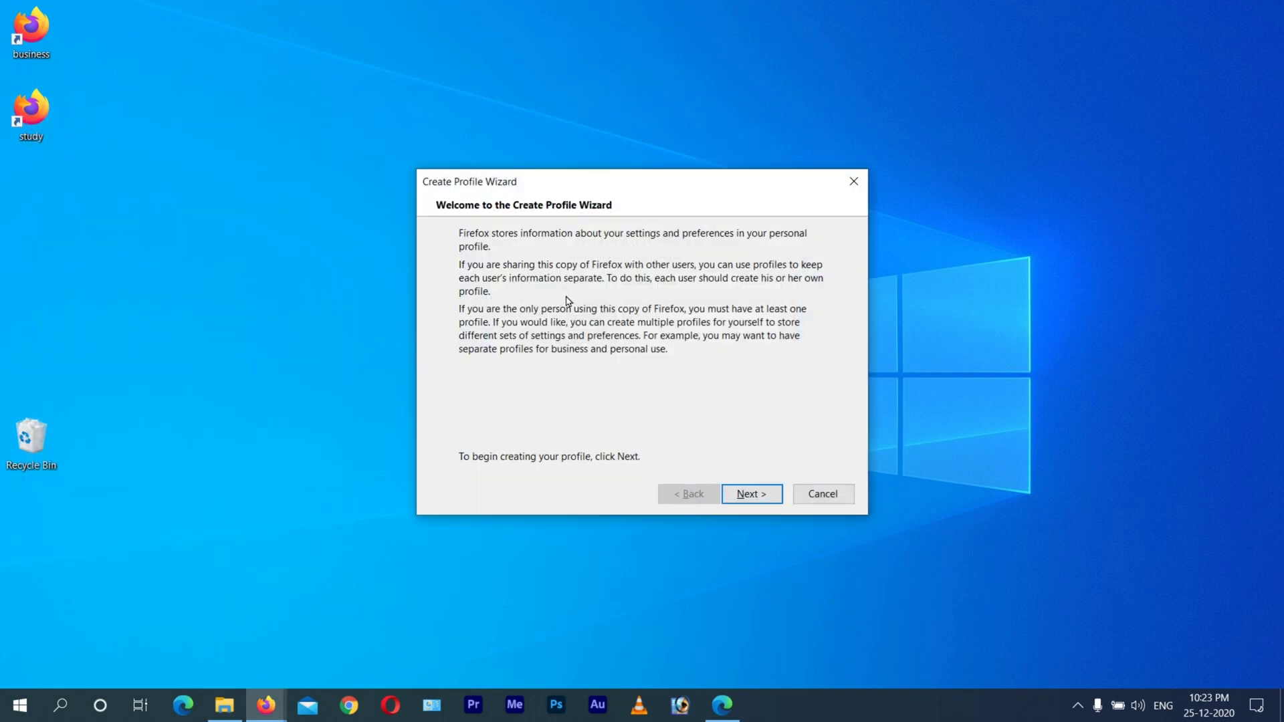
pyautogui.click(751, 494)
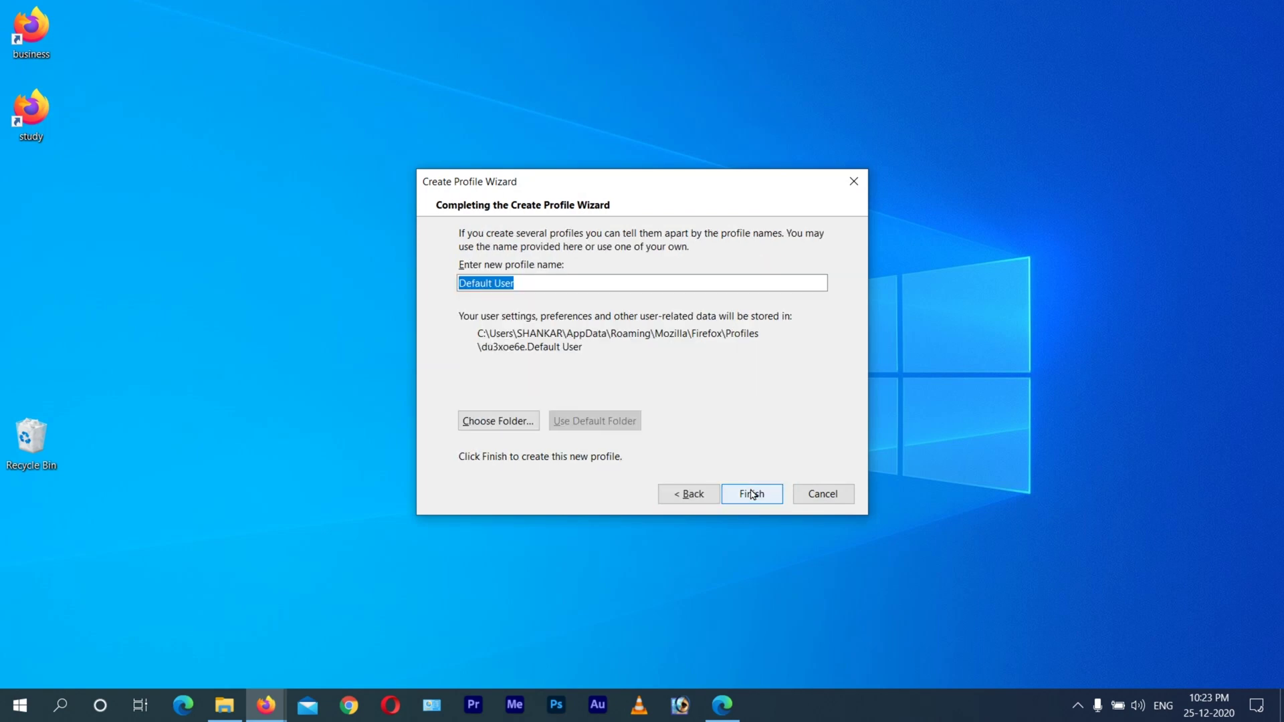
pyautogui.write('s')
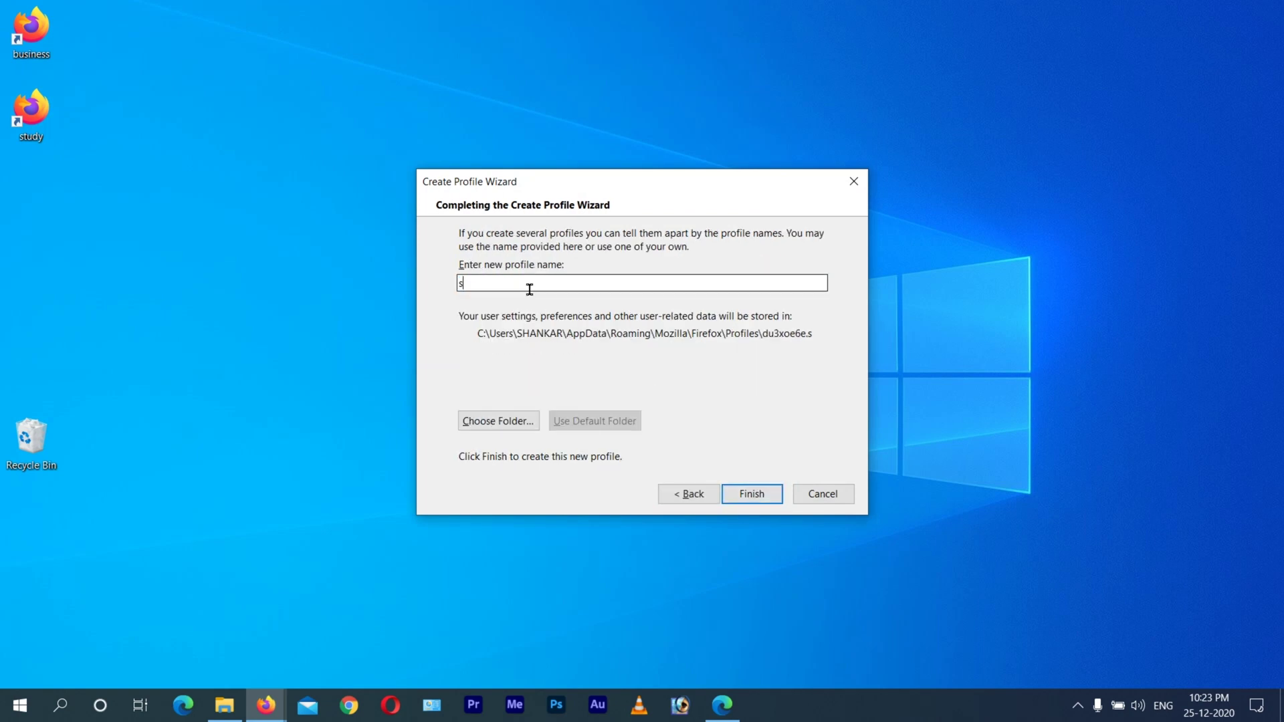
pyautogui.write('ty')
pyautogui.press('BackSpace')
pyautogui.write('udy')
pyautogui.click(752, 494)
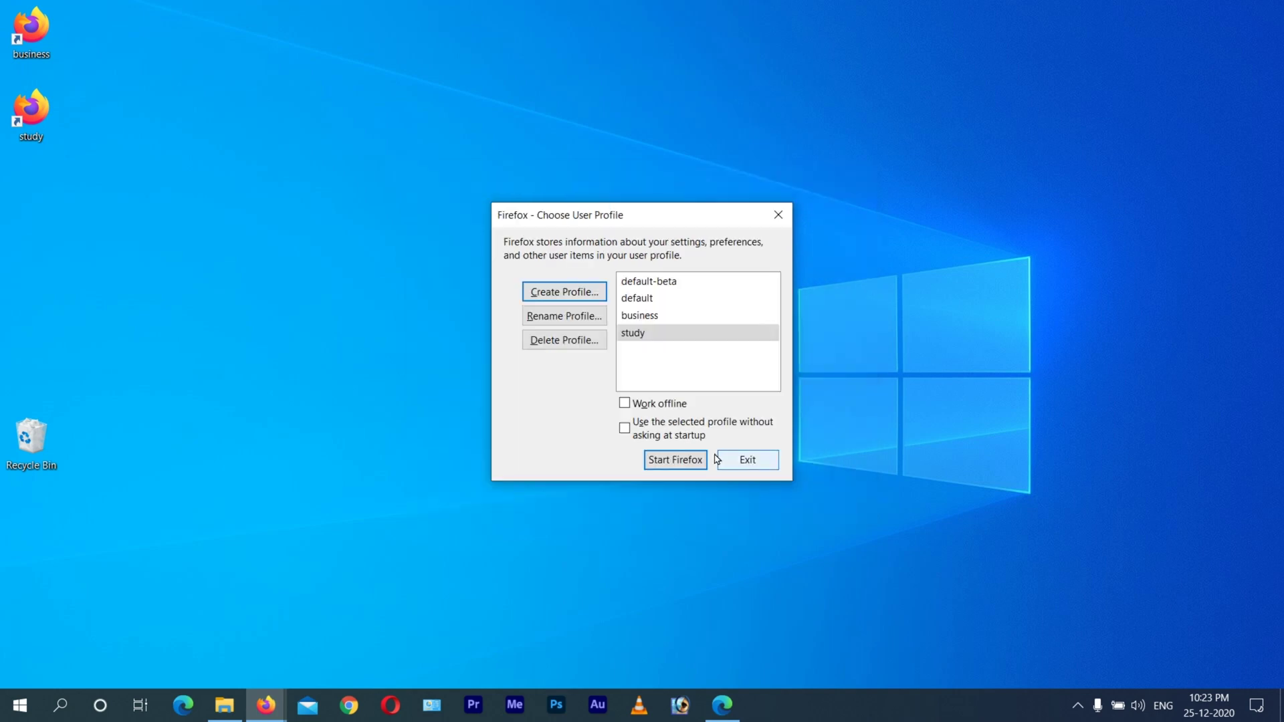
pyautogui.click(748, 461)
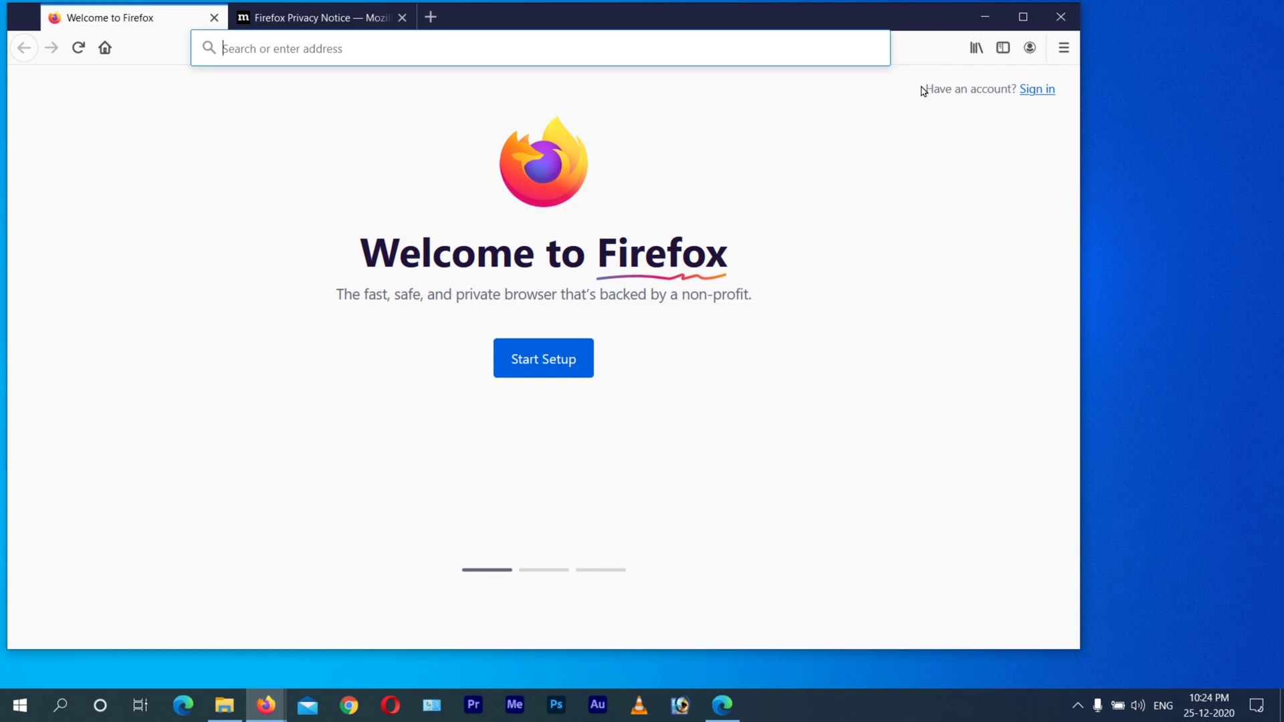
pyautogui.click(984, 17)
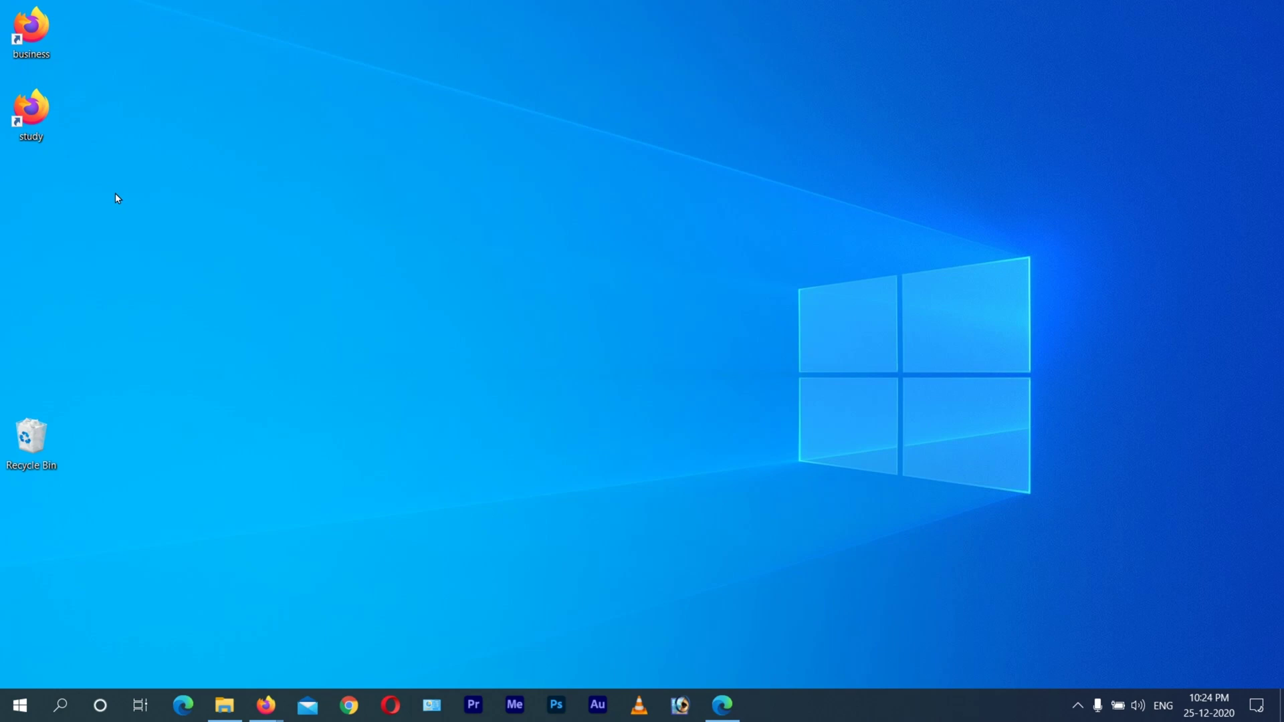
# - Create another desktop shortcut from the study shortcut
pyautogui.rightClick(38, 119)
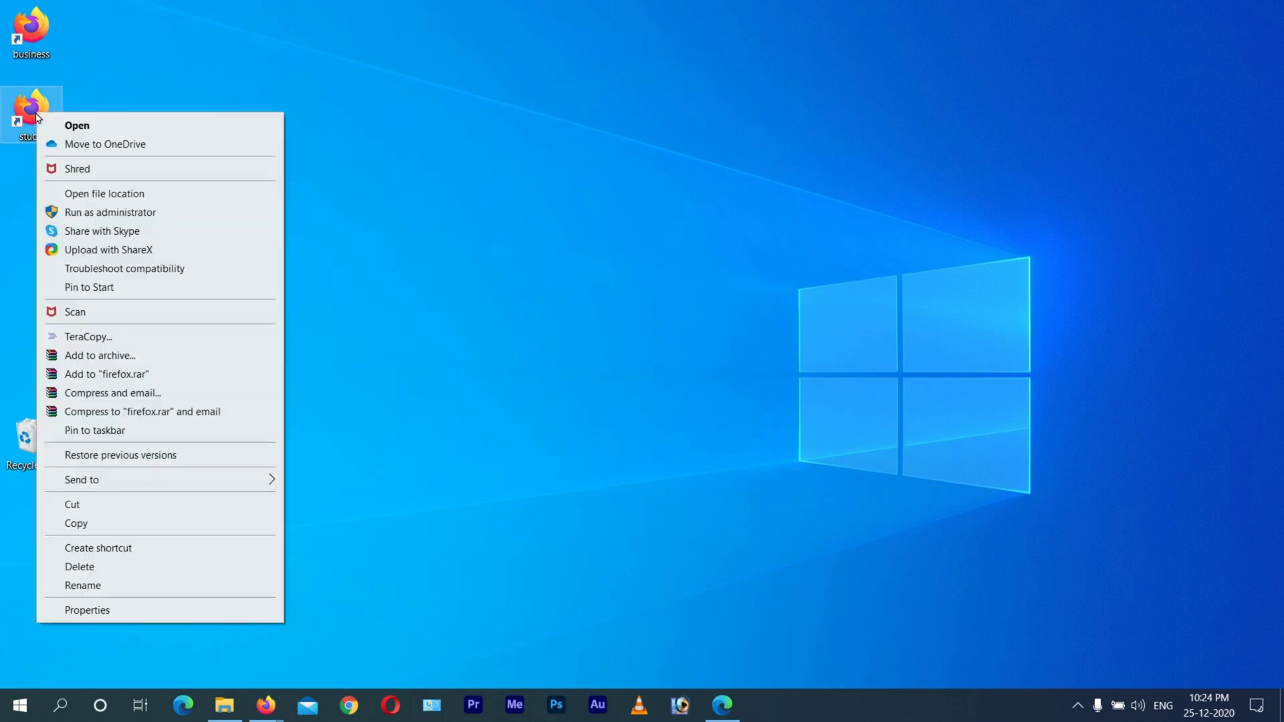
pyautogui.click(367, 247)
pyautogui.rightClick(28, 112)
pyautogui.click(87, 585)
pyautogui.rightClick(33, 96)
pyautogui.click(121, 534)
pyautogui.click(32, 194)
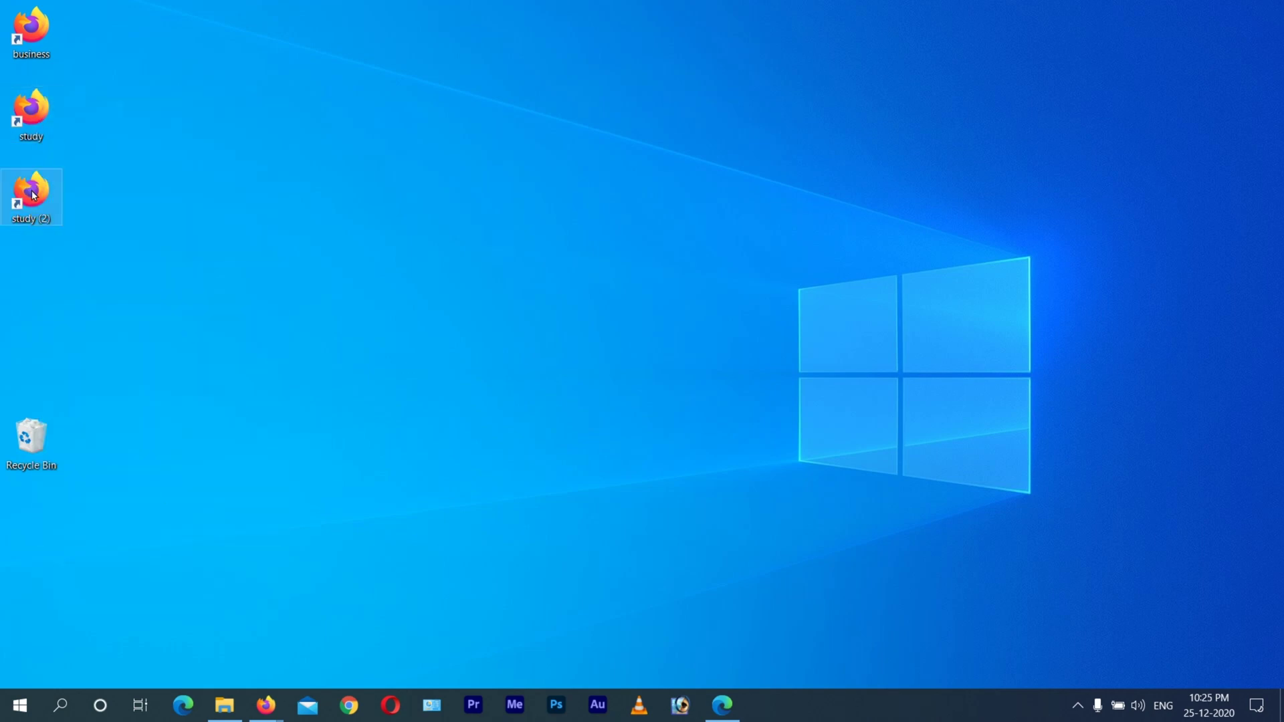
# - Replace study with markting after -p in the study (2) shortcut's target and apply the change
pyautogui.rightClick(32, 194)
pyautogui.click(80, 673)
pyautogui.moveTo(306, 355); pyautogui.dragTo(289, 359)
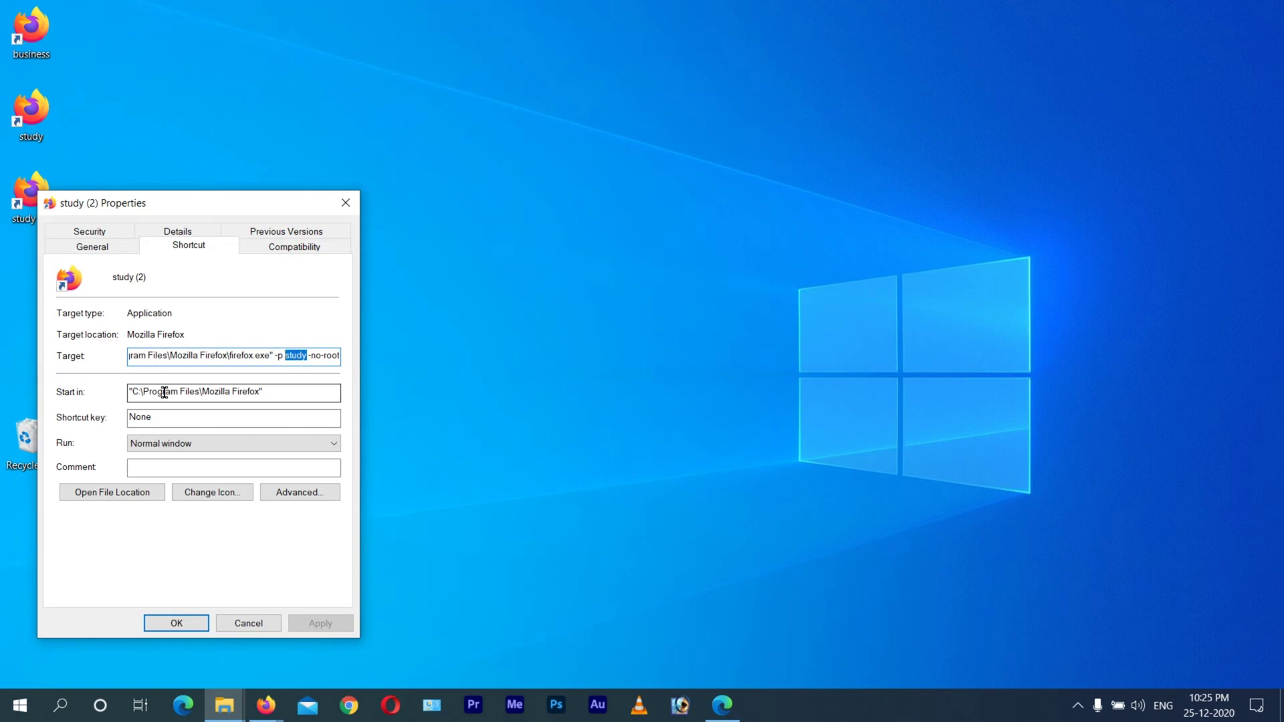
pyautogui.write('markting')
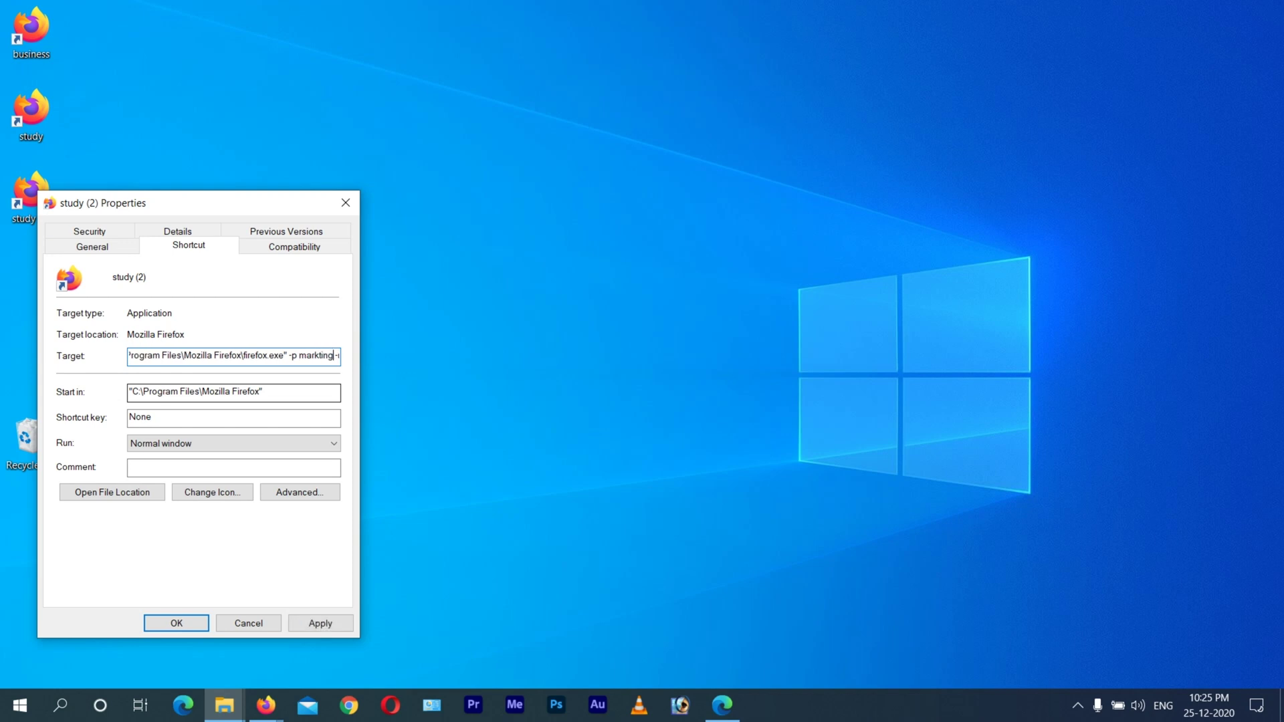
pyautogui.click(321, 623)
pyautogui.click(177, 623)
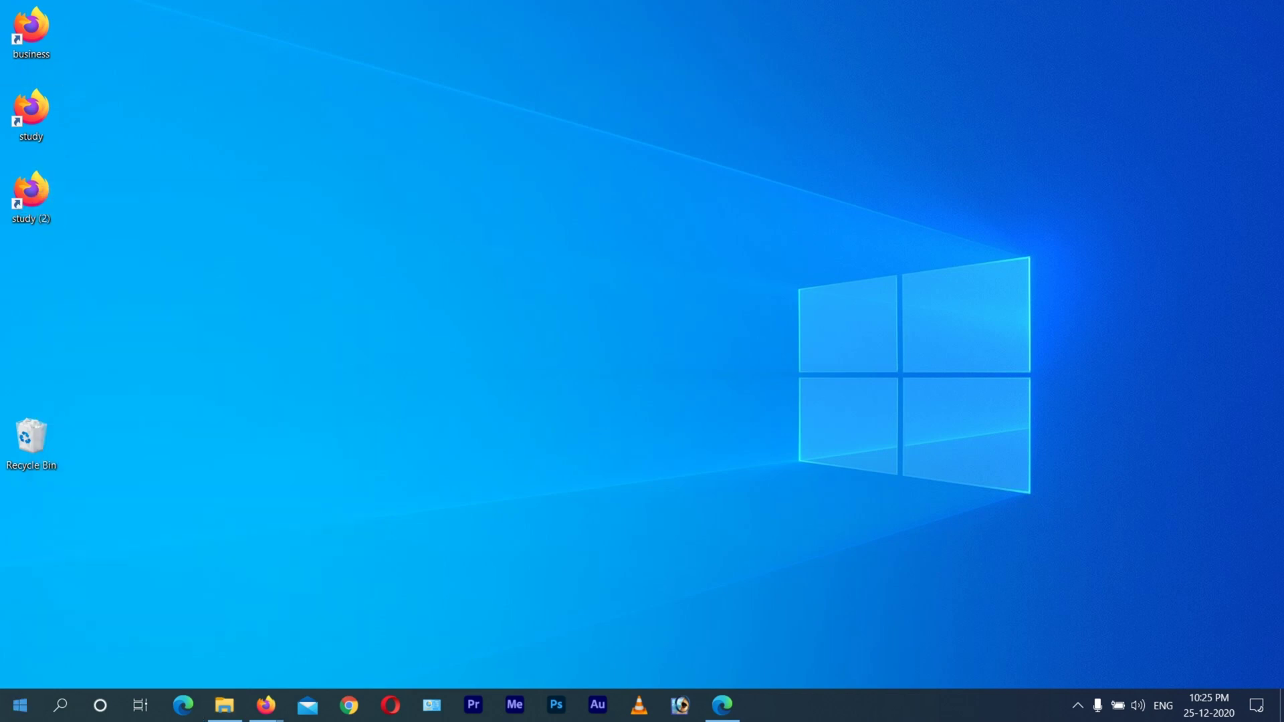
# - Rename the study (2) desktop shortcut as markting
pyautogui.rightClick(20, 197)
pyautogui.click(81, 652)
pyautogui.write('markting')
pyautogui.press('Return')
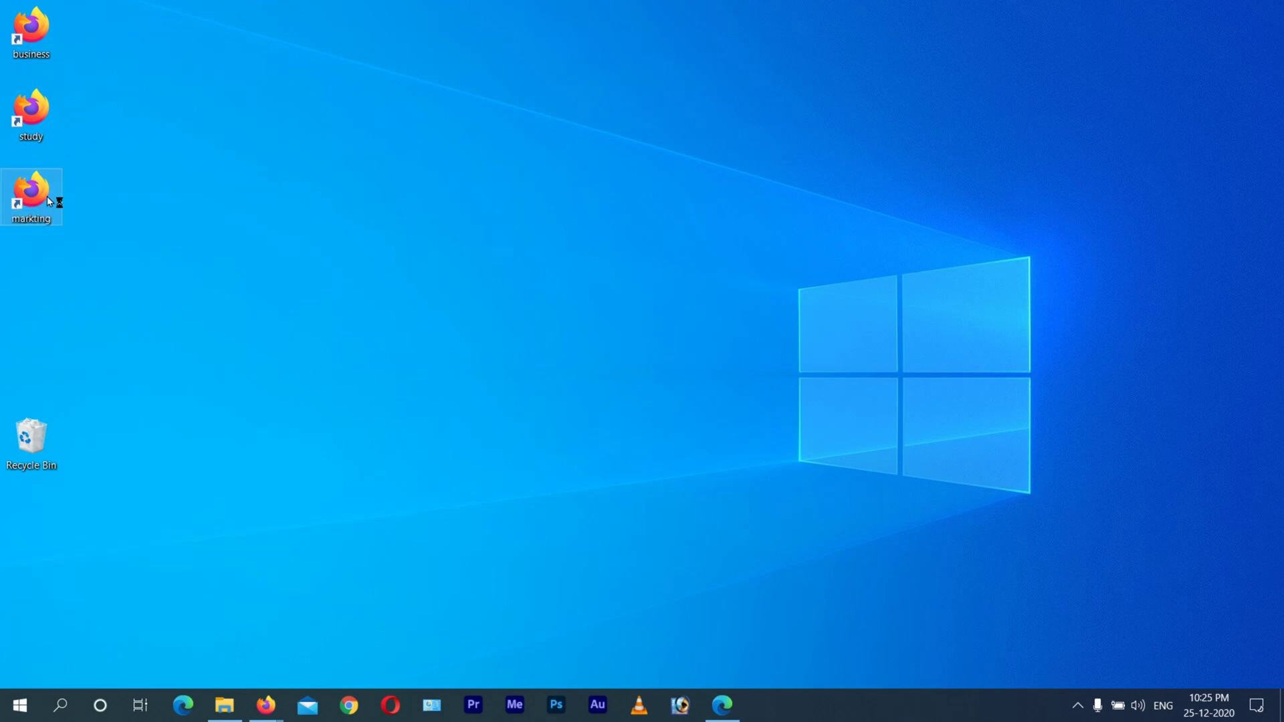
# - Launch the markting shortcut, create a new user profile named markting, and close the Firefox window once the profile has been started
pyautogui.press('Return')
pyautogui.click(564, 291)
pyautogui.click(761, 493)
pyautogui.write('markting')
pyautogui.click(751, 494)
pyautogui.click(750, 461)
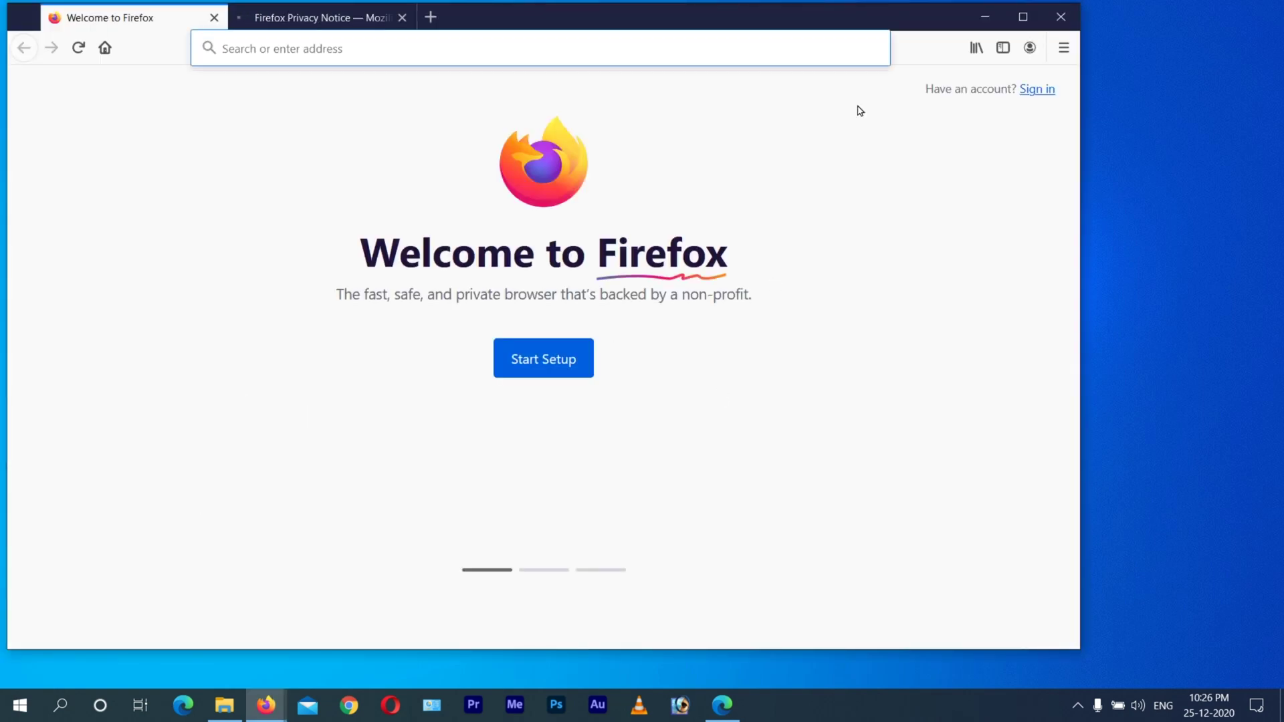
pyautogui.click(1062, 22)
pyautogui.click(513, 365)
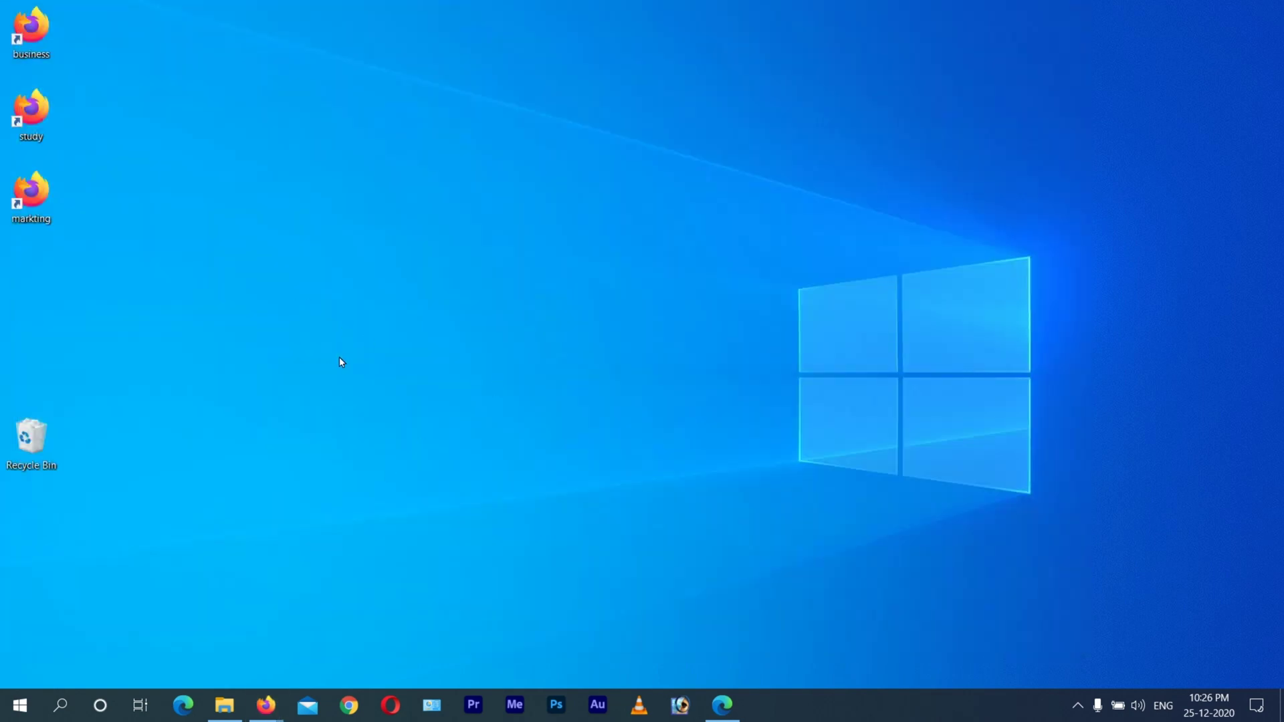
pyautogui.moveTo(75, 315); pyautogui.dragTo(30, 34)
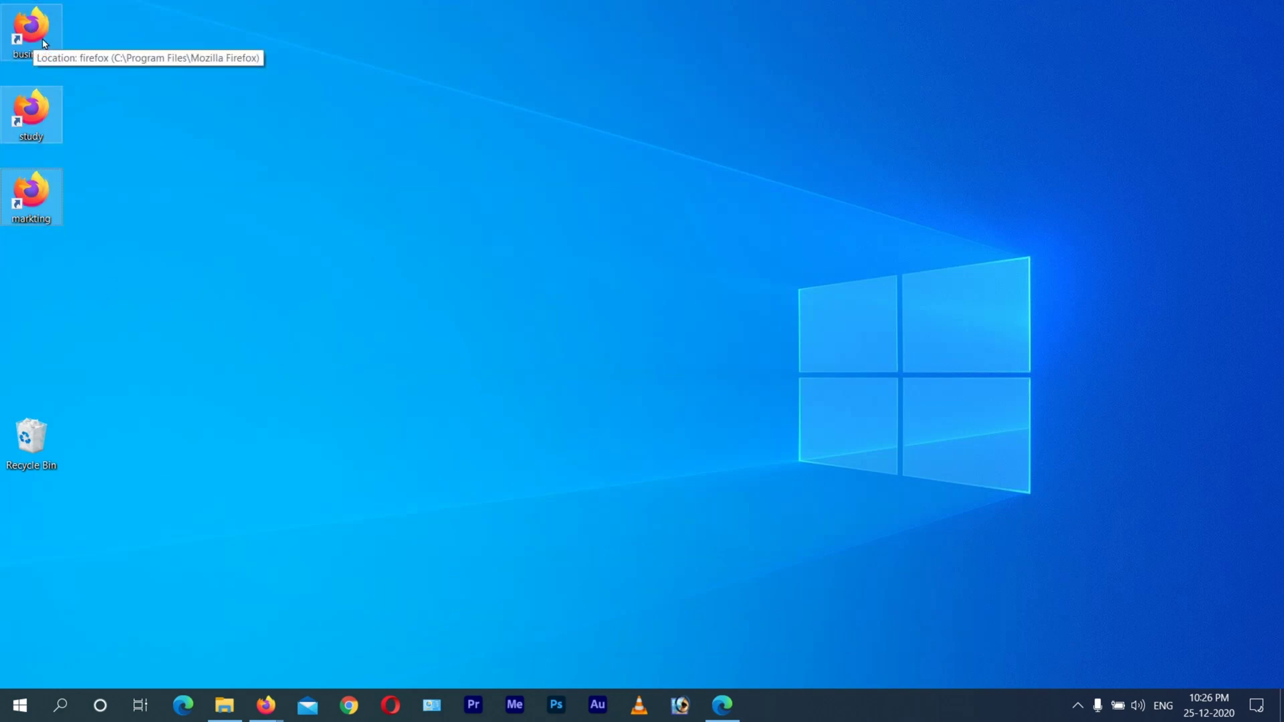
pyautogui.rightClick(264, 133)
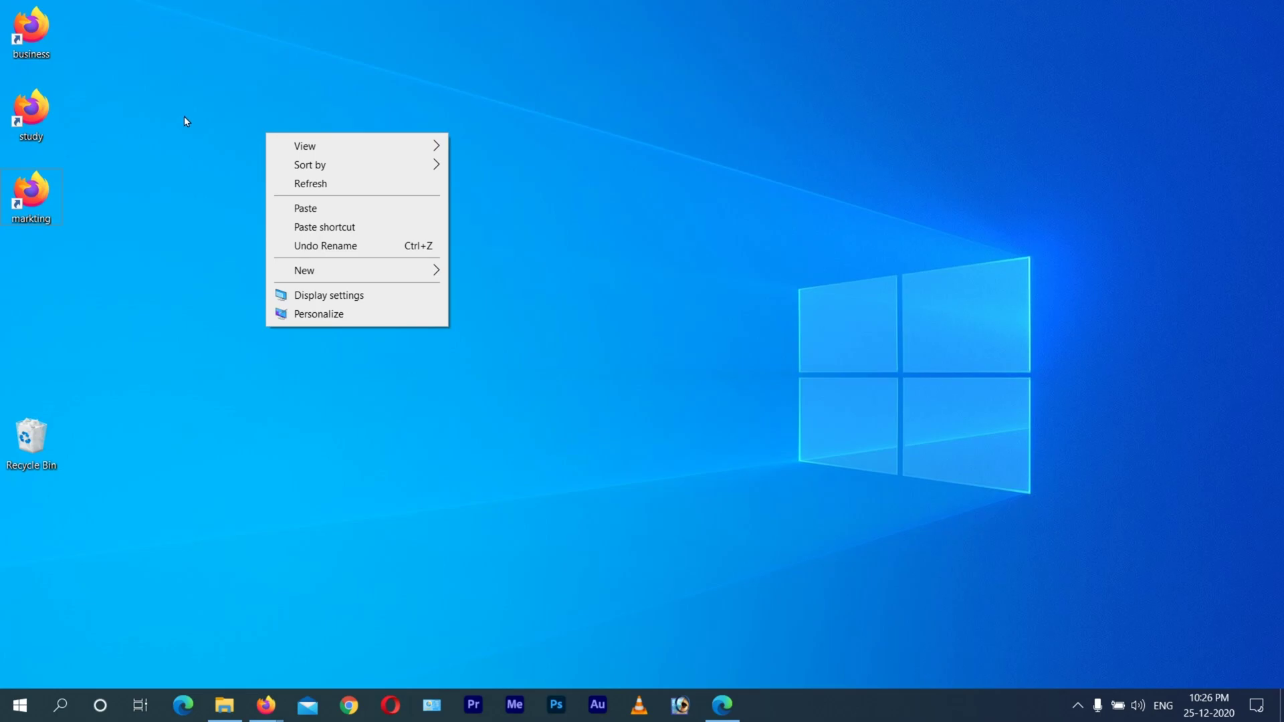